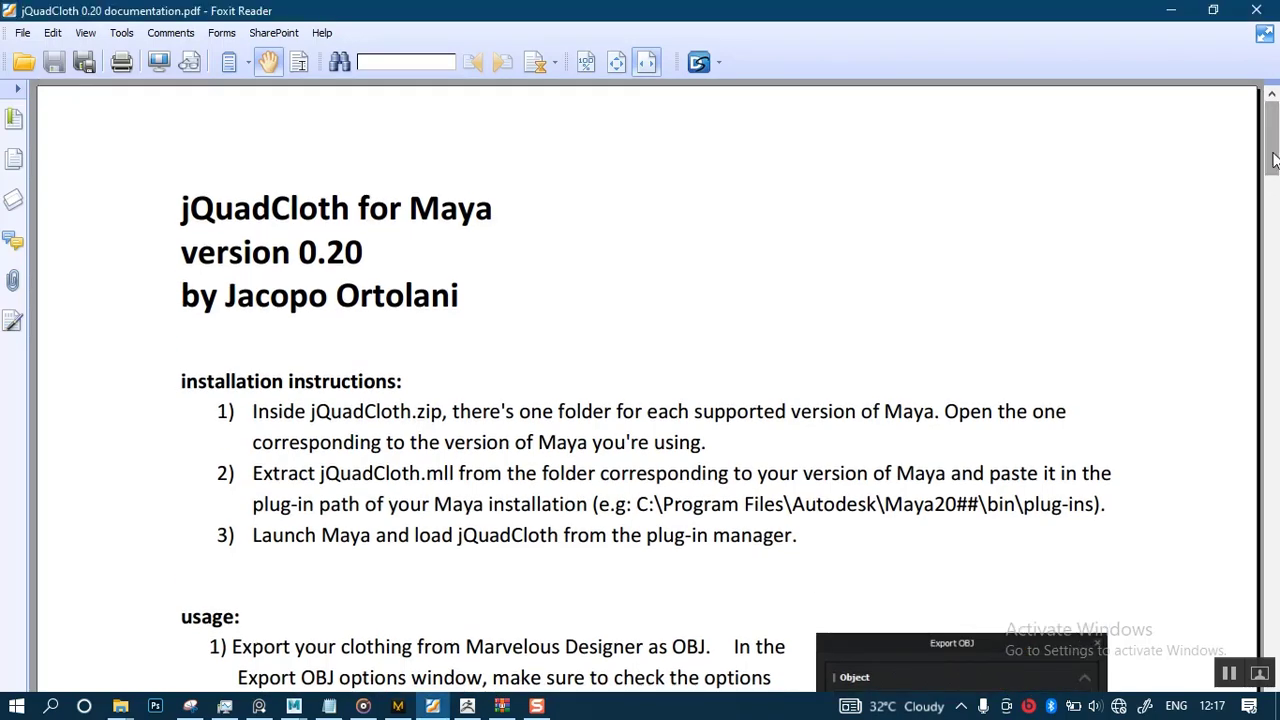
Scroll through the open documentation
{"action": "mouse_move", "coordinate": [1273, 157]}
{"action": "left_mouse_down"}
{"action": "mouse_move", "coordinate": [1274, 350]}
{"action": "mouse_move", "coordinate": [1258, 167]}
{"action": "mouse_move", "coordinate": [1272, 205]}
{"action": "mouse_move", "coordinate": [1274, 175]}
{"action": "left_mouse_up"}
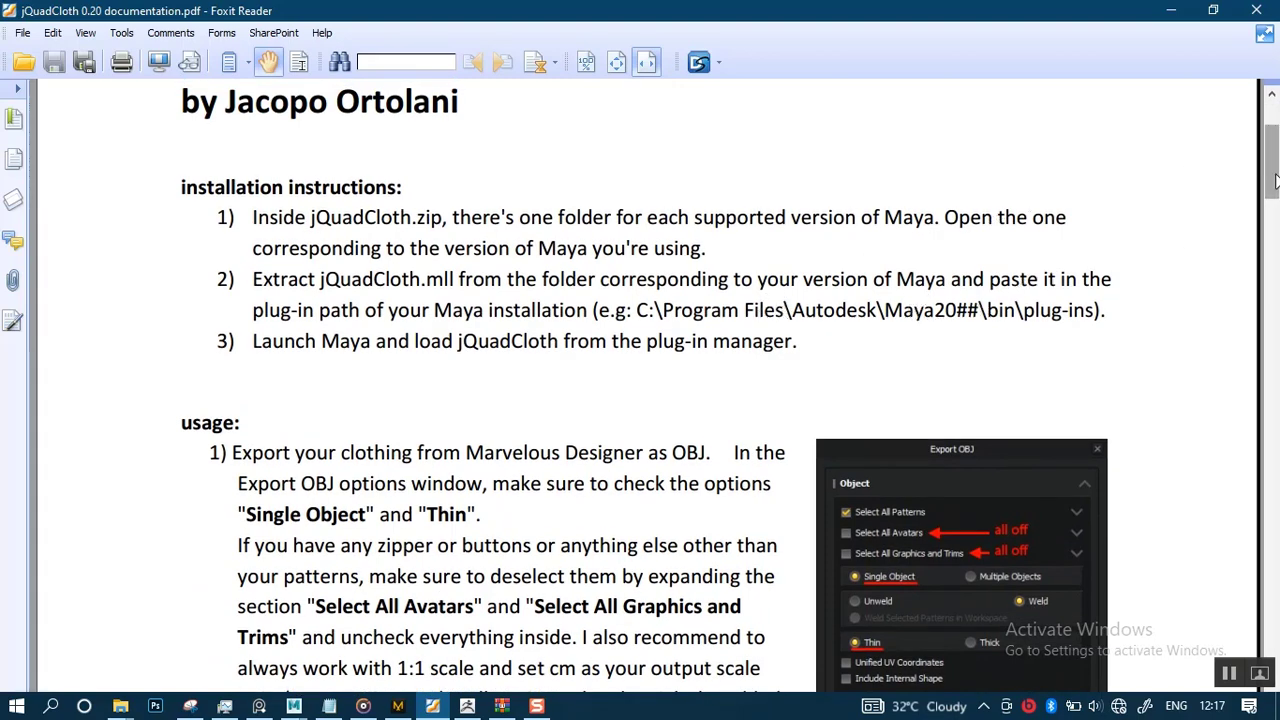
{"action": "scroll", "coordinate": [1274, 167], "scroll_direction": "up", "scroll_amount": 2}
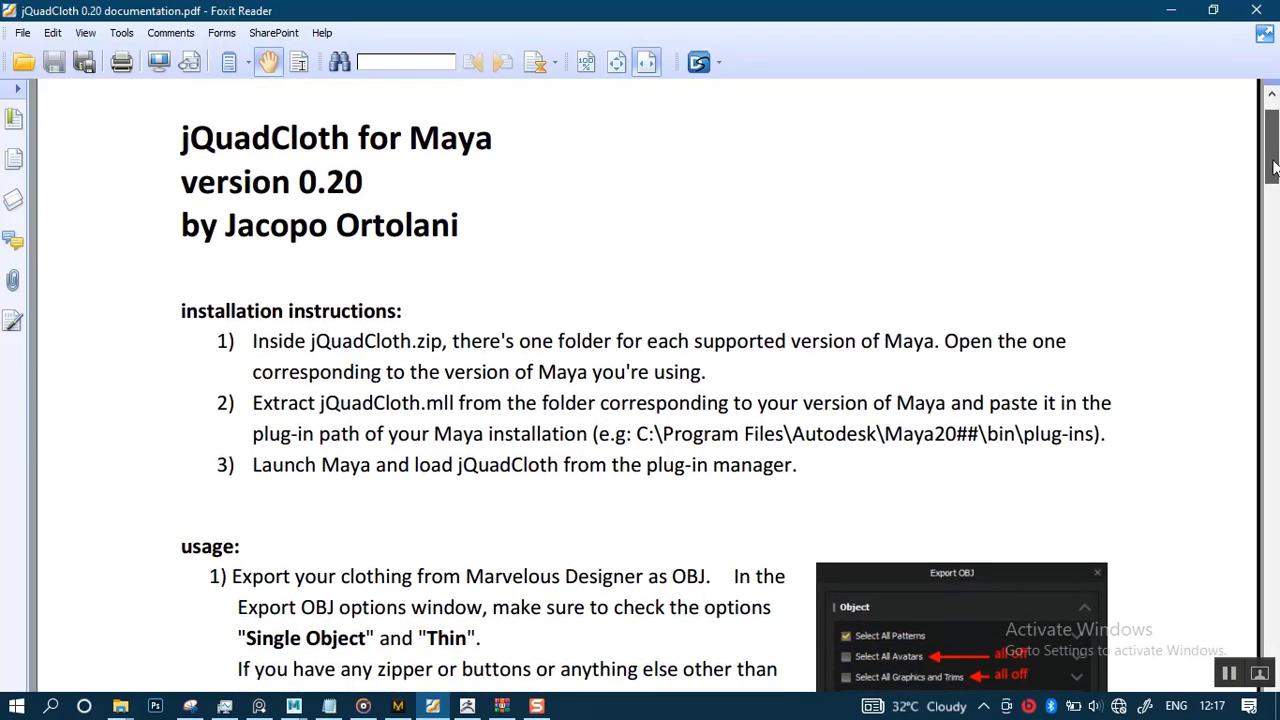
{"action": "left_click_drag", "start_coordinate": [1274, 167], "coordinate": [1248, 335]}
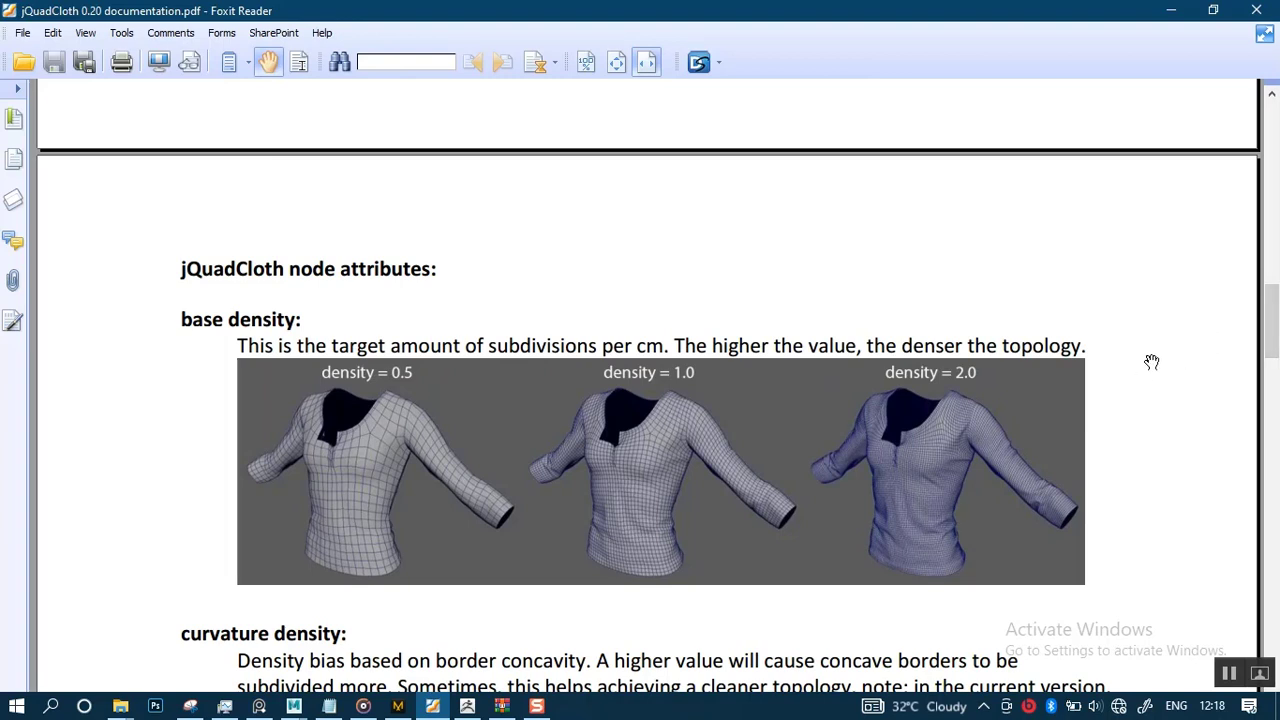
{"action": "left_click_drag", "start_coordinate": [1272, 340], "coordinate": [1266, 122]}
{"action": "scroll", "coordinate": [1274, 405], "scroll_direction": "up", "scroll_amount": 1}
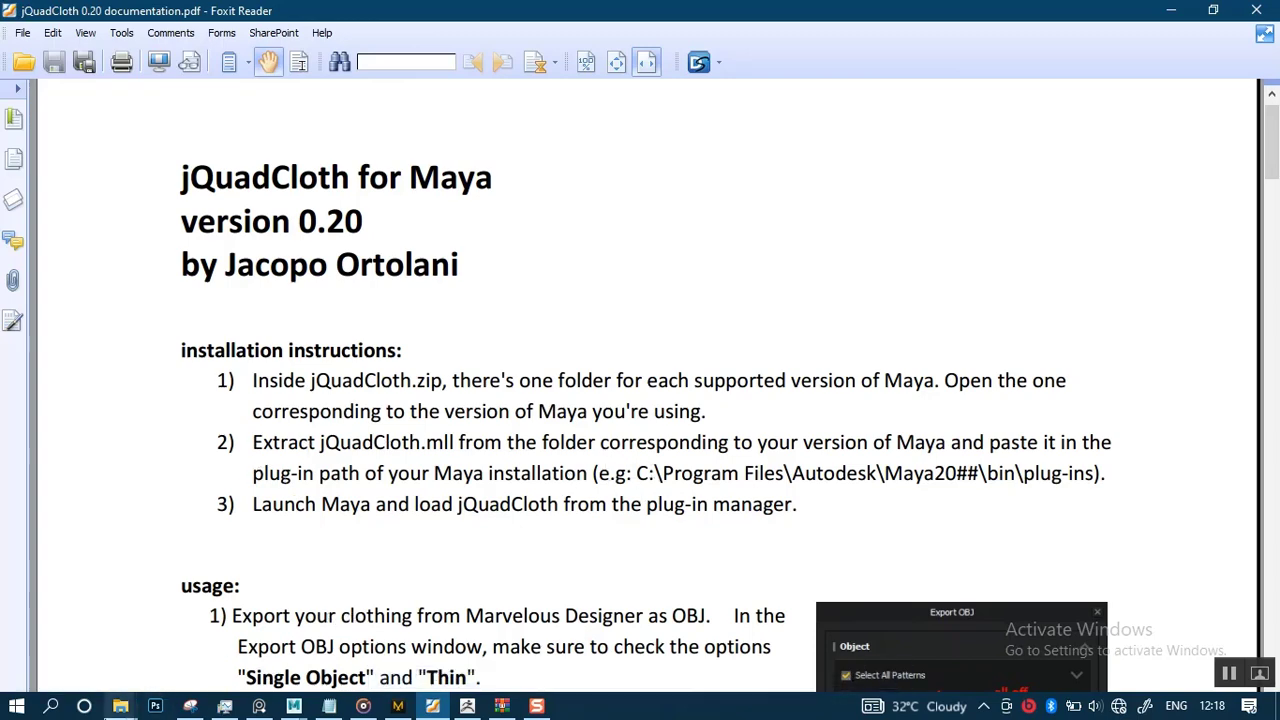
Move Maya's plug-ins folder window aside and bring up the folder holding jQuadCloth 0.20.zip
{"action": "mouse_move", "coordinate": [113, 707]}
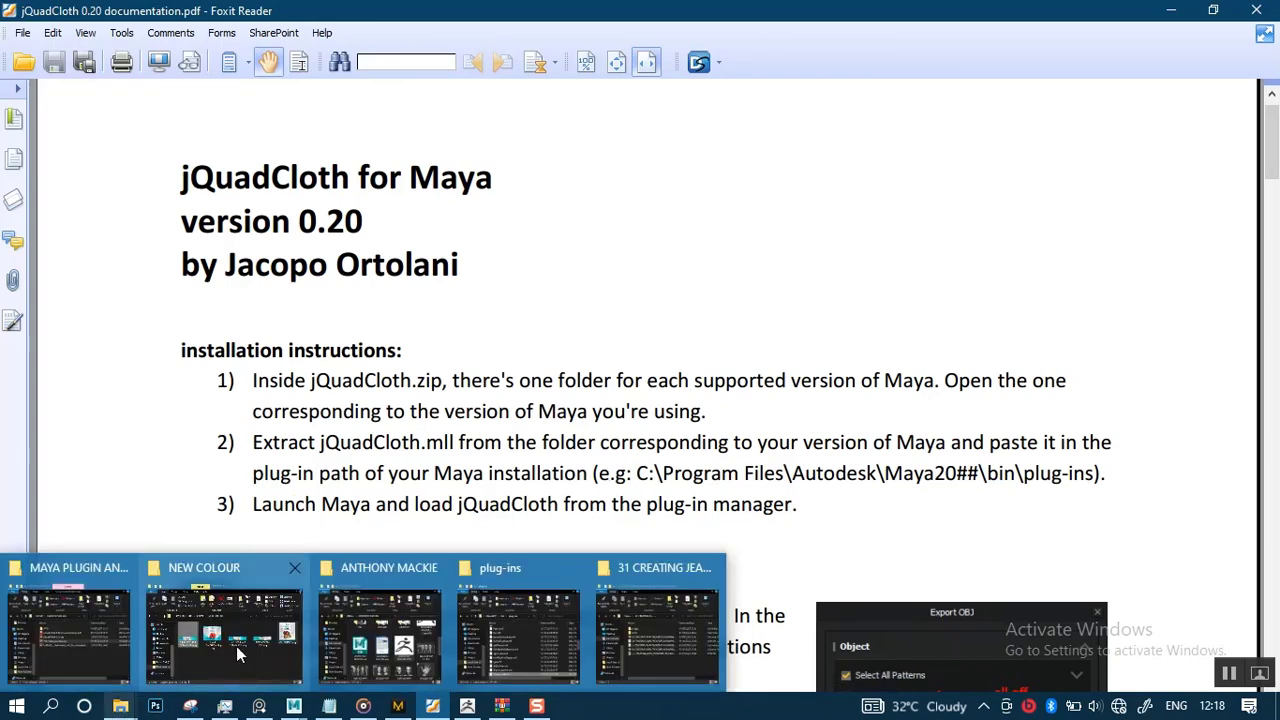
{"action": "left_click", "coordinate": [521, 617]}
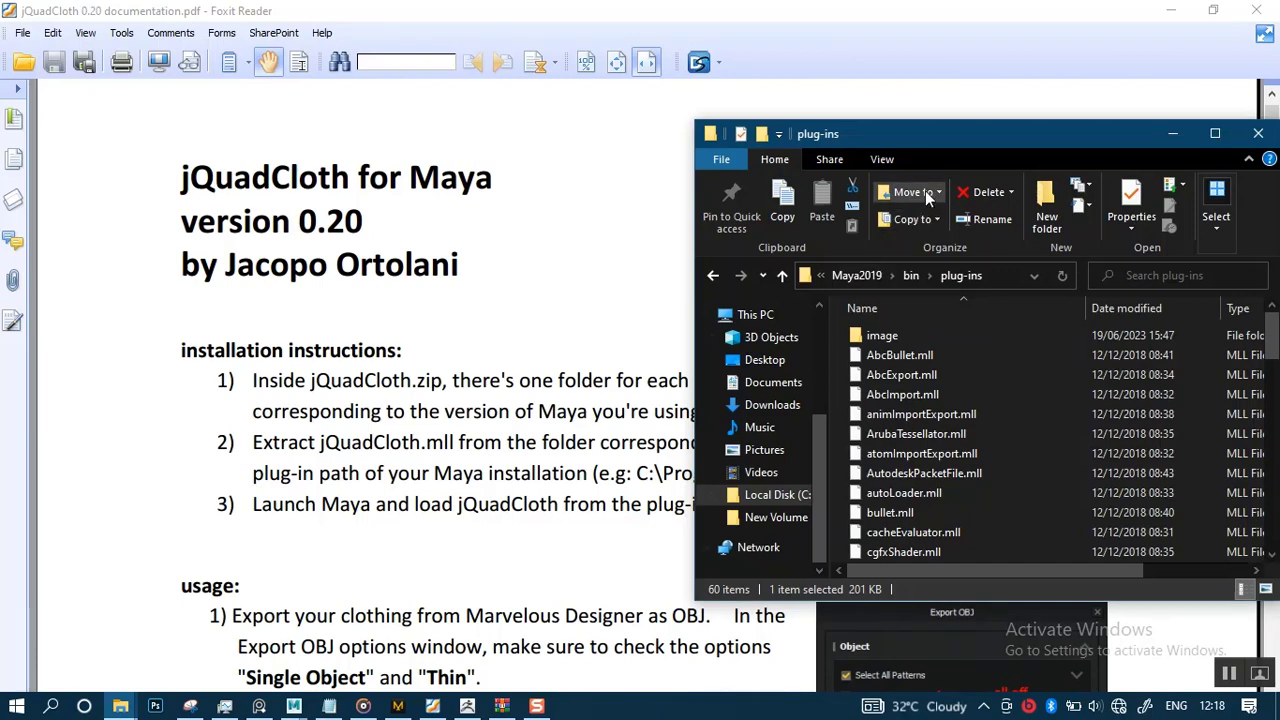
{"action": "left_click_drag", "start_coordinate": [935, 148], "coordinate": [798, 165]}
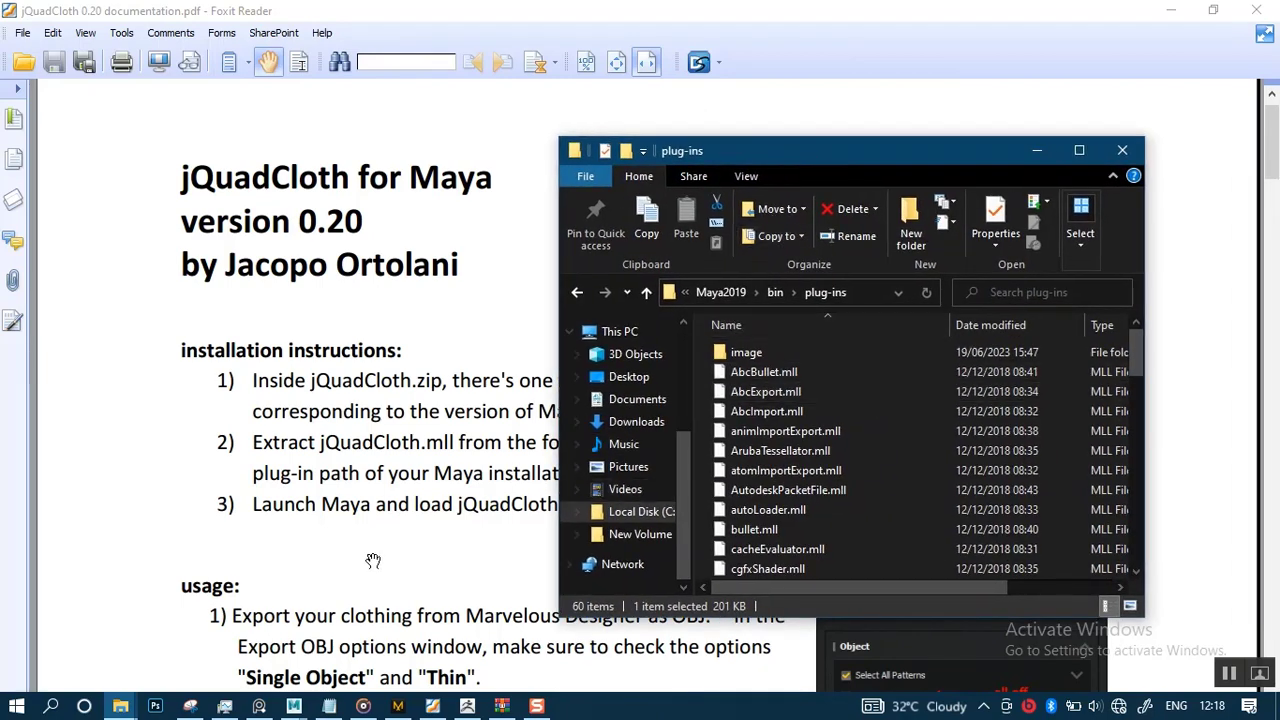
{"action": "mouse_move", "coordinate": [120, 706]}
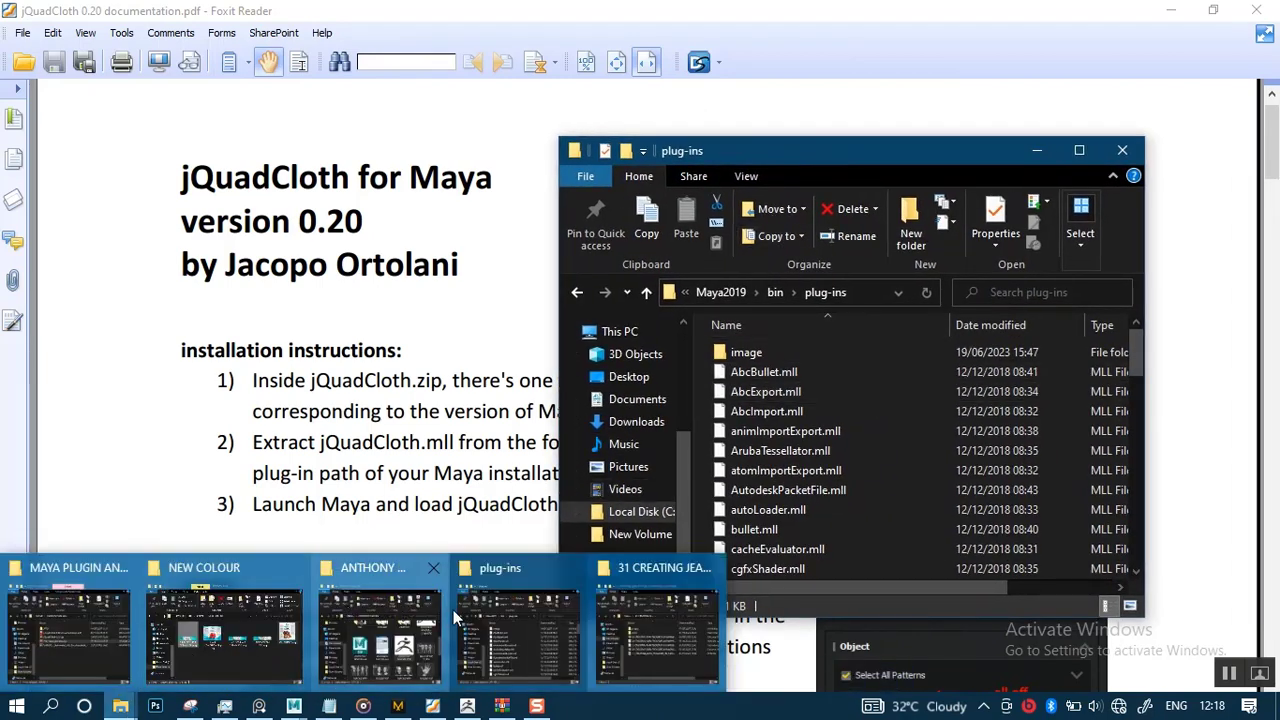
{"action": "left_click", "coordinate": [70, 630]}
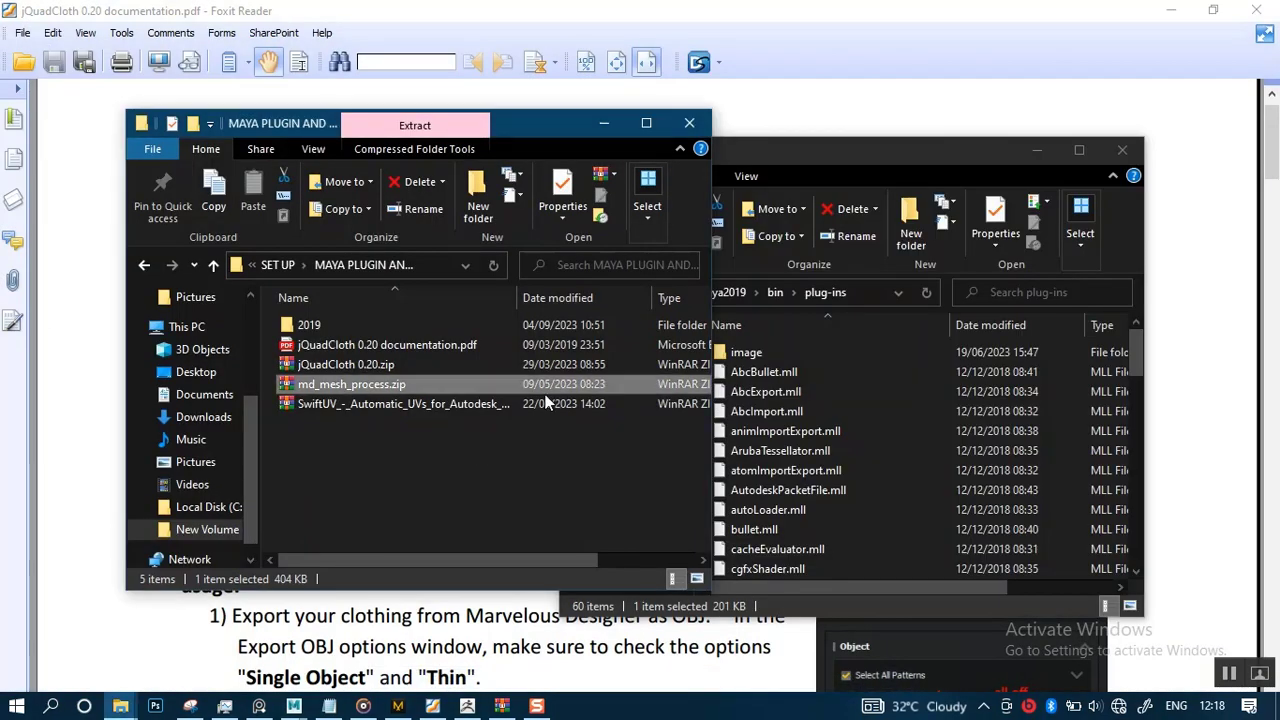
Open jQuadCloth 0.20.zip, dismiss the licence prompt, and select jQuadCloth.mll inside jQuadCloth\2019
{"action": "double_click", "coordinate": [360, 366]}
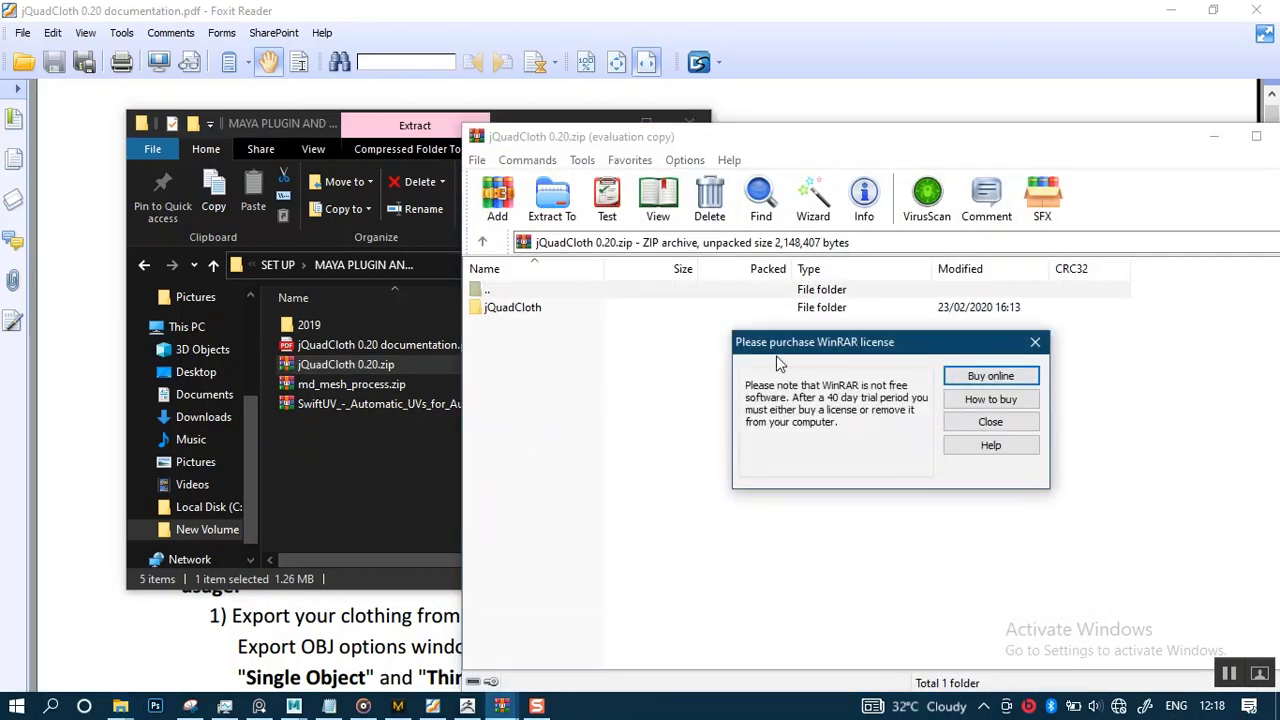
{"action": "left_click", "coordinate": [1035, 343]}
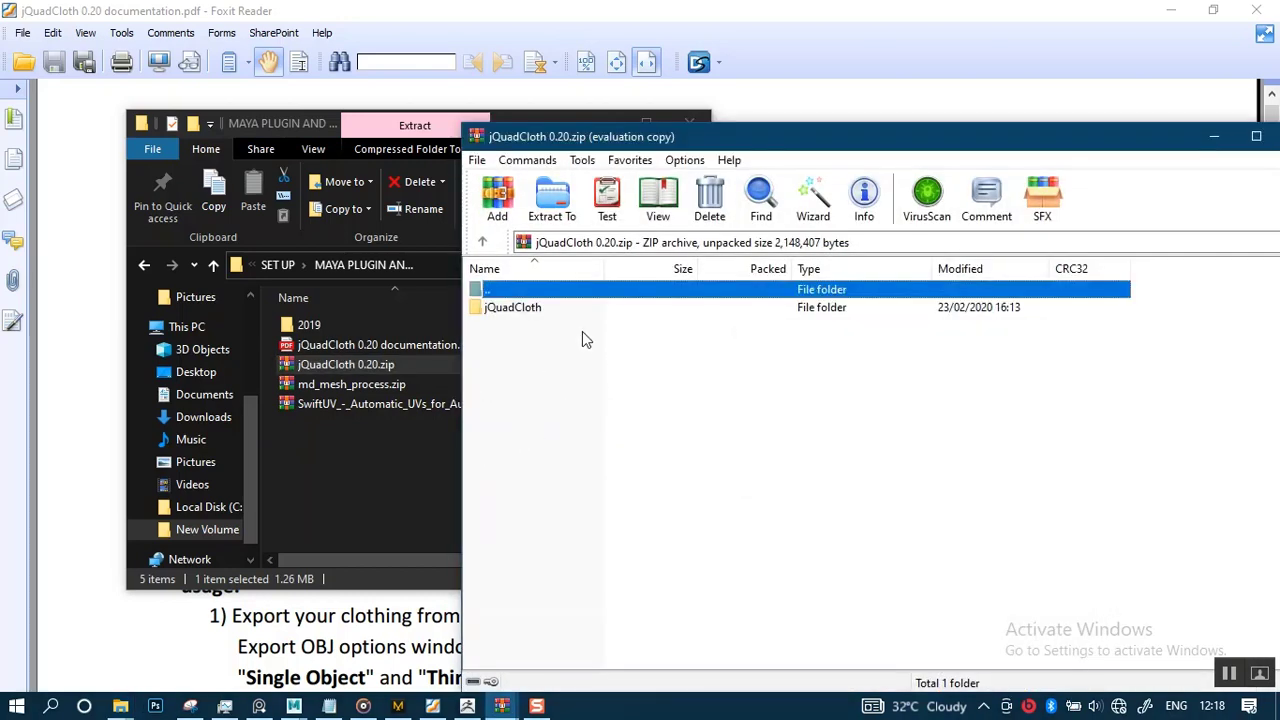
{"action": "double_click", "coordinate": [515, 308]}
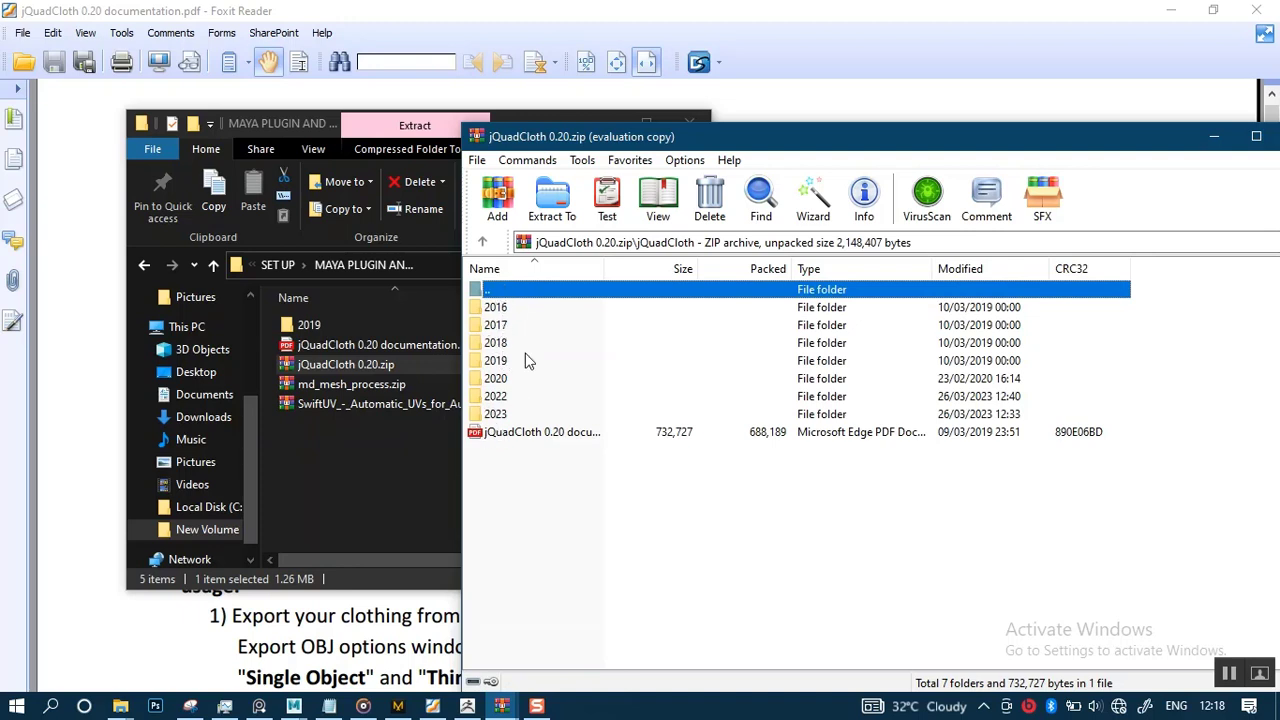
{"action": "left_click", "coordinate": [500, 361]}
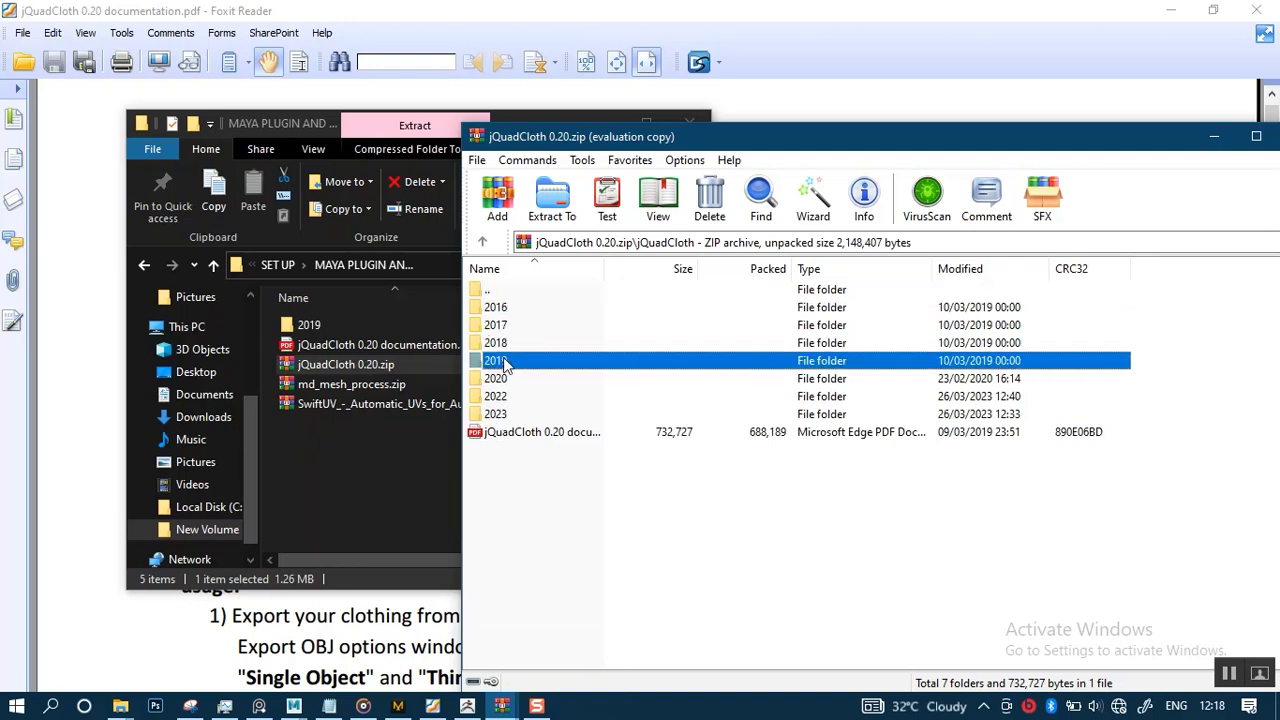
{"action": "double_click", "coordinate": [539, 361]}
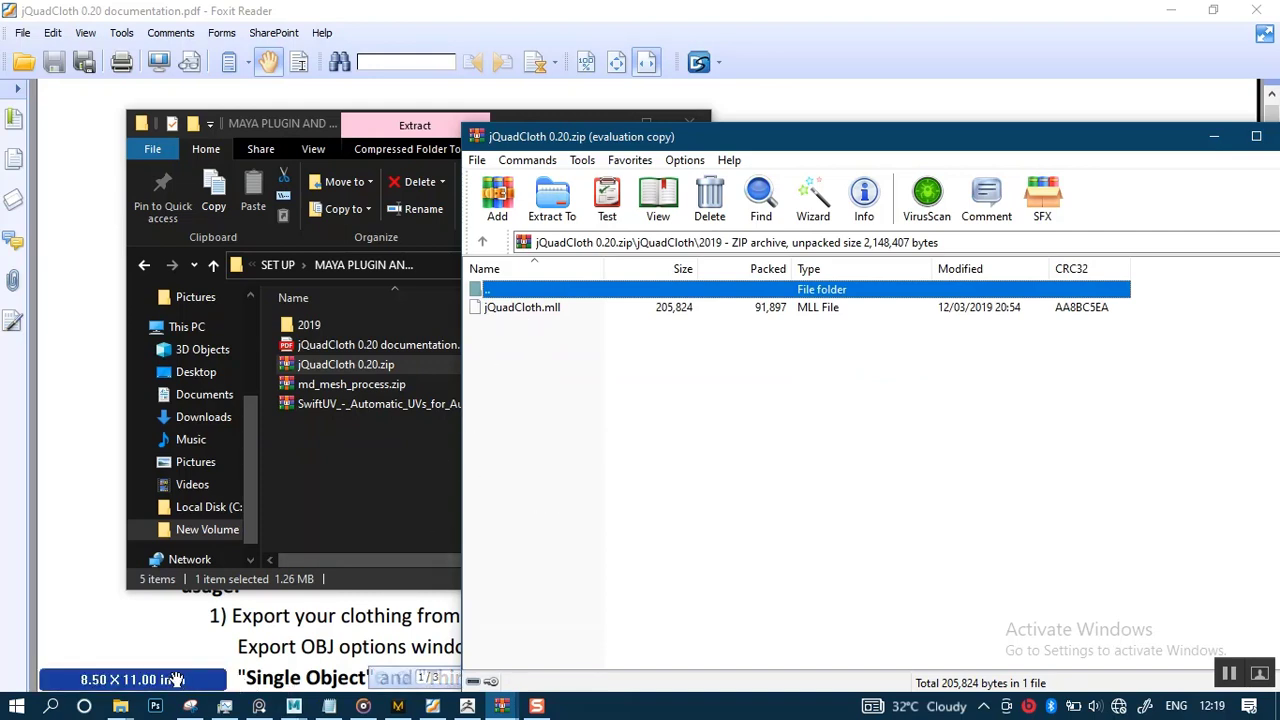
{"action": "mouse_move", "coordinate": [120, 706]}
{"action": "left_click", "coordinate": [537, 352]}
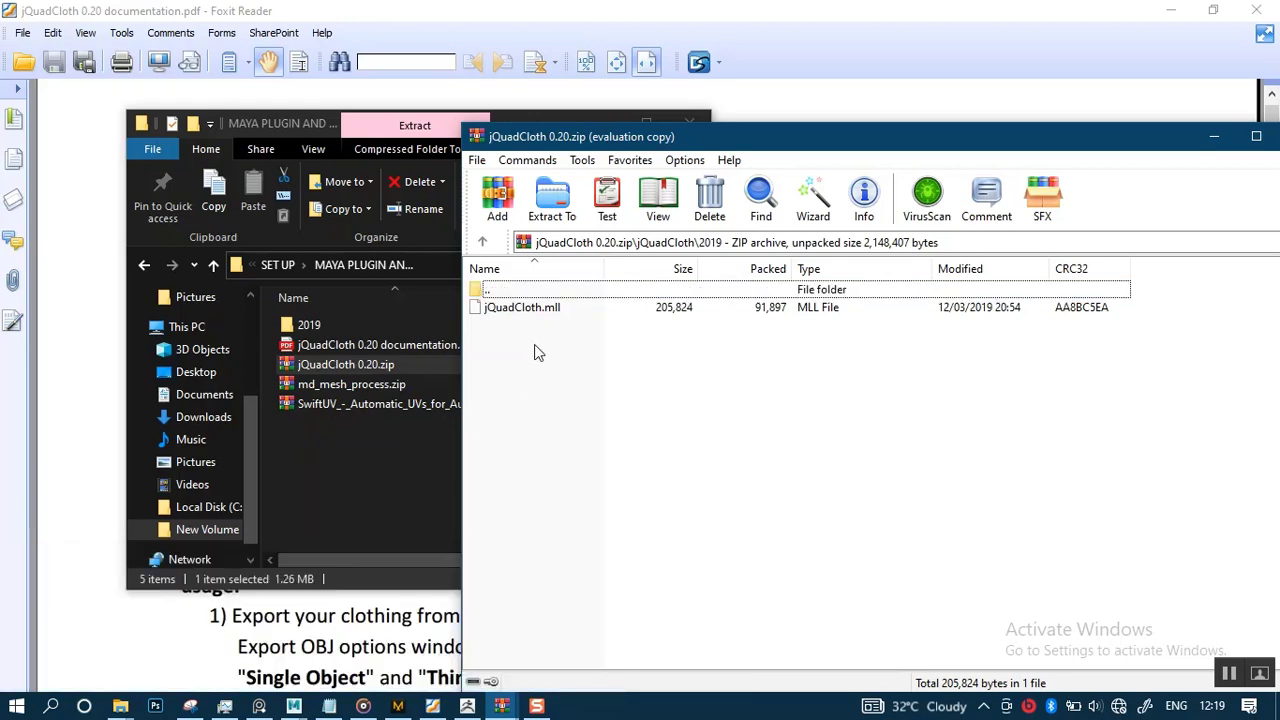
{"action": "left_click", "coordinate": [537, 312]}
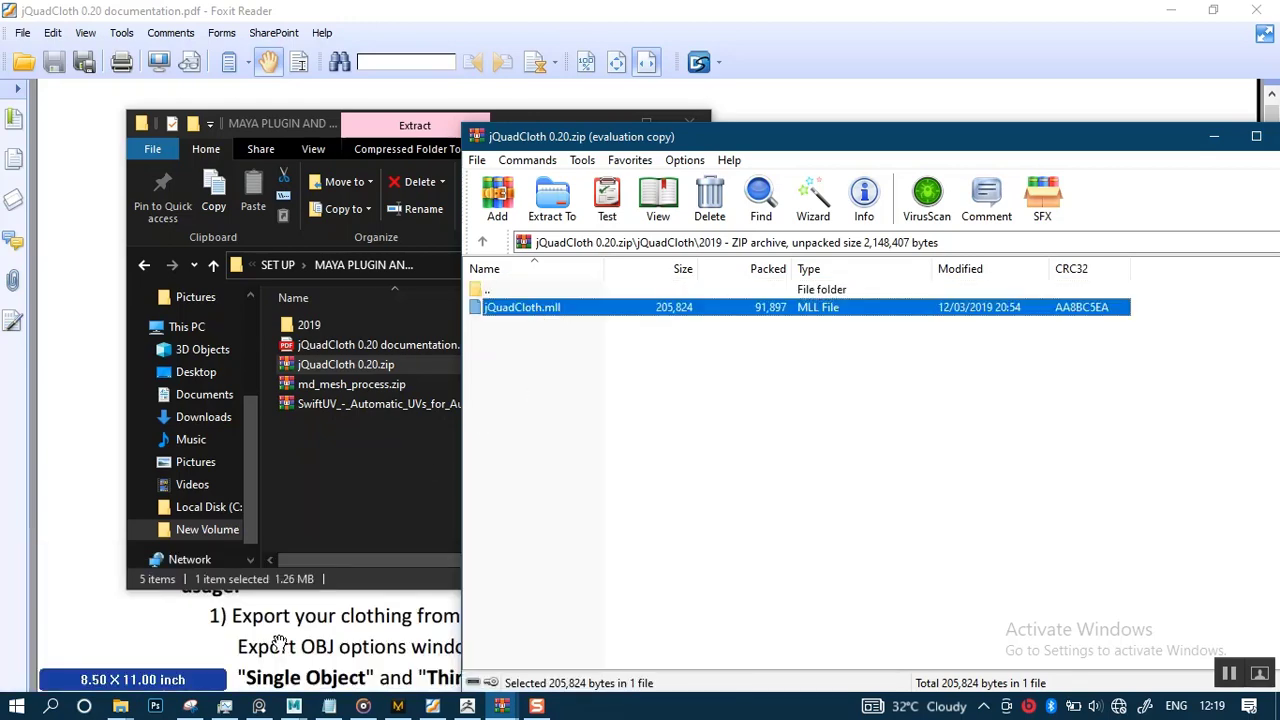
{"action": "mouse_move", "coordinate": [120, 706]}
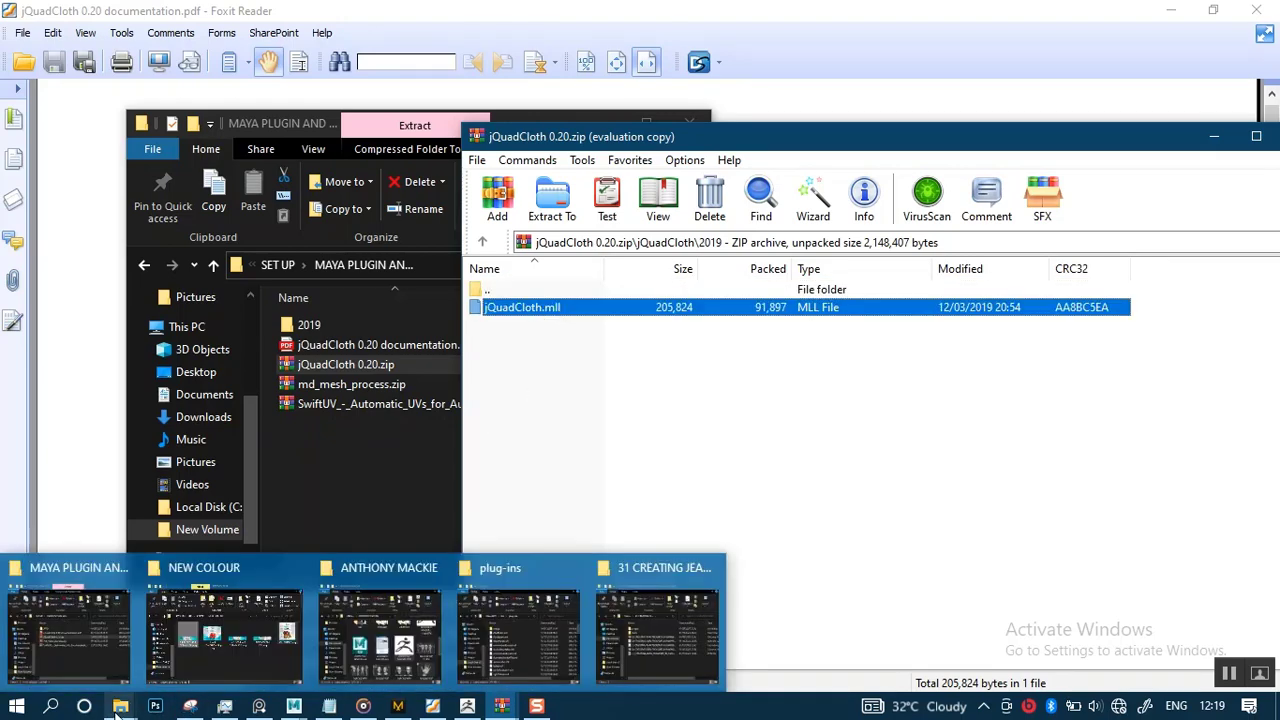
{"action": "left_click", "coordinate": [527, 614]}
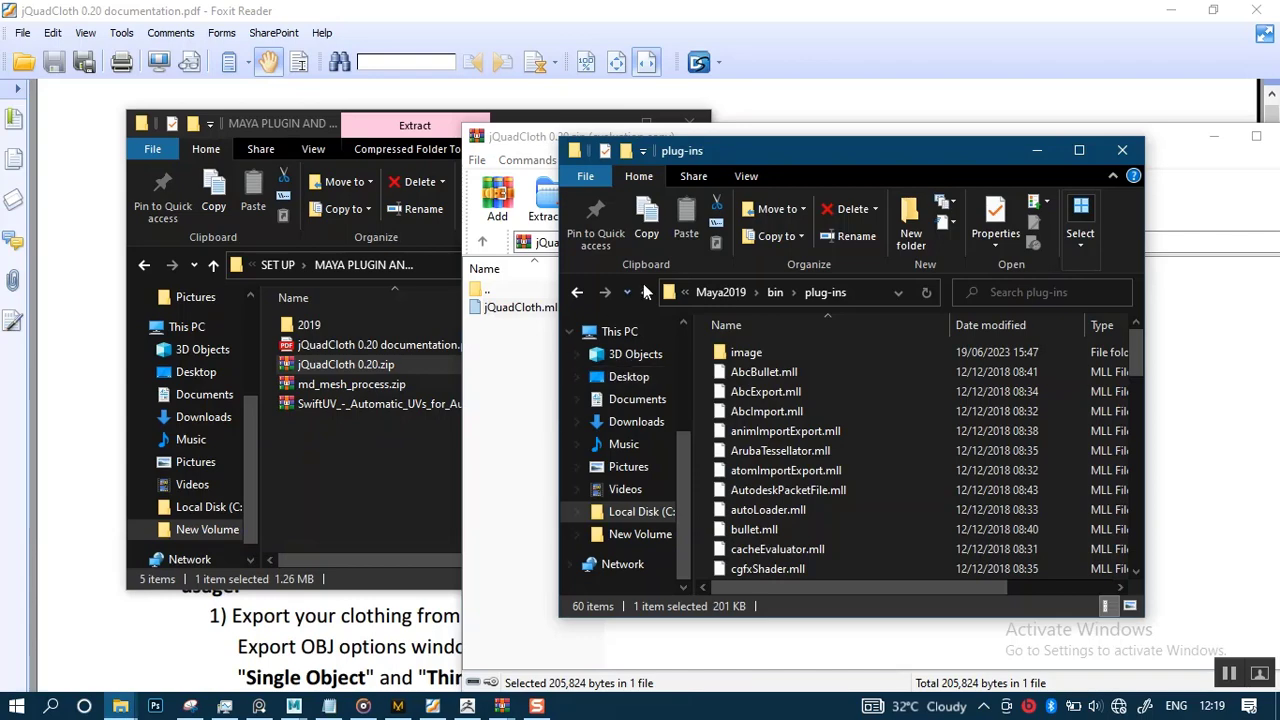
{"action": "left_click", "coordinate": [727, 291]}
{"action": "left_click", "coordinate": [723, 293]}
{"action": "left_click", "coordinate": [641, 512]}
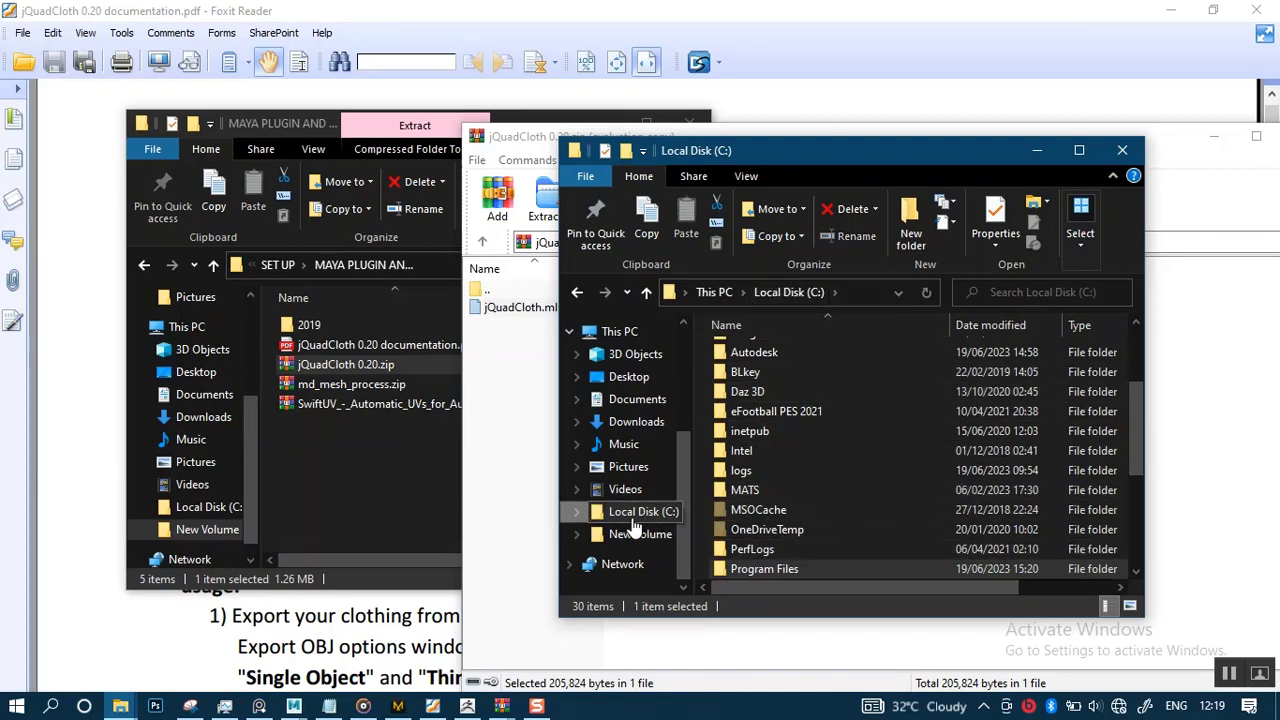
{"action": "double_click", "coordinate": [817, 570]}
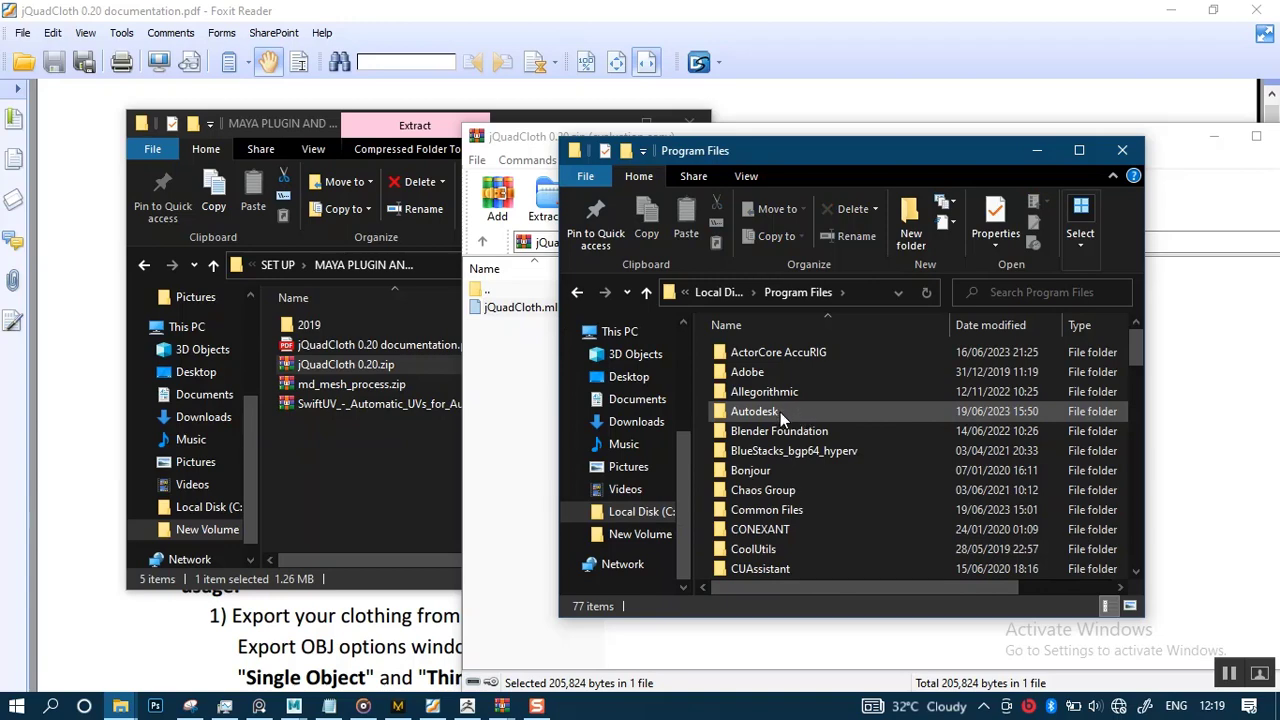
{"action": "double_click", "coordinate": [810, 410]}
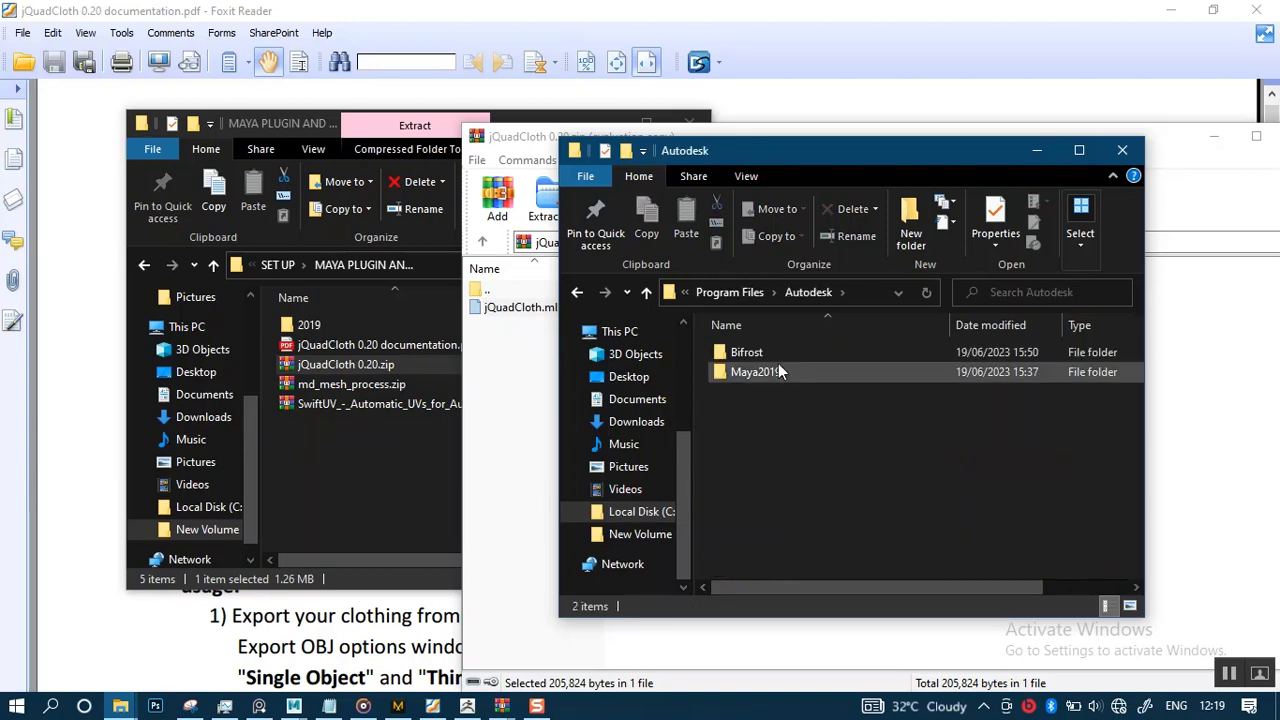
{"action": "double_click", "coordinate": [779, 371]}
{"action": "left_click", "coordinate": [780, 372]}
{"action": "double_click", "coordinate": [780, 372]}
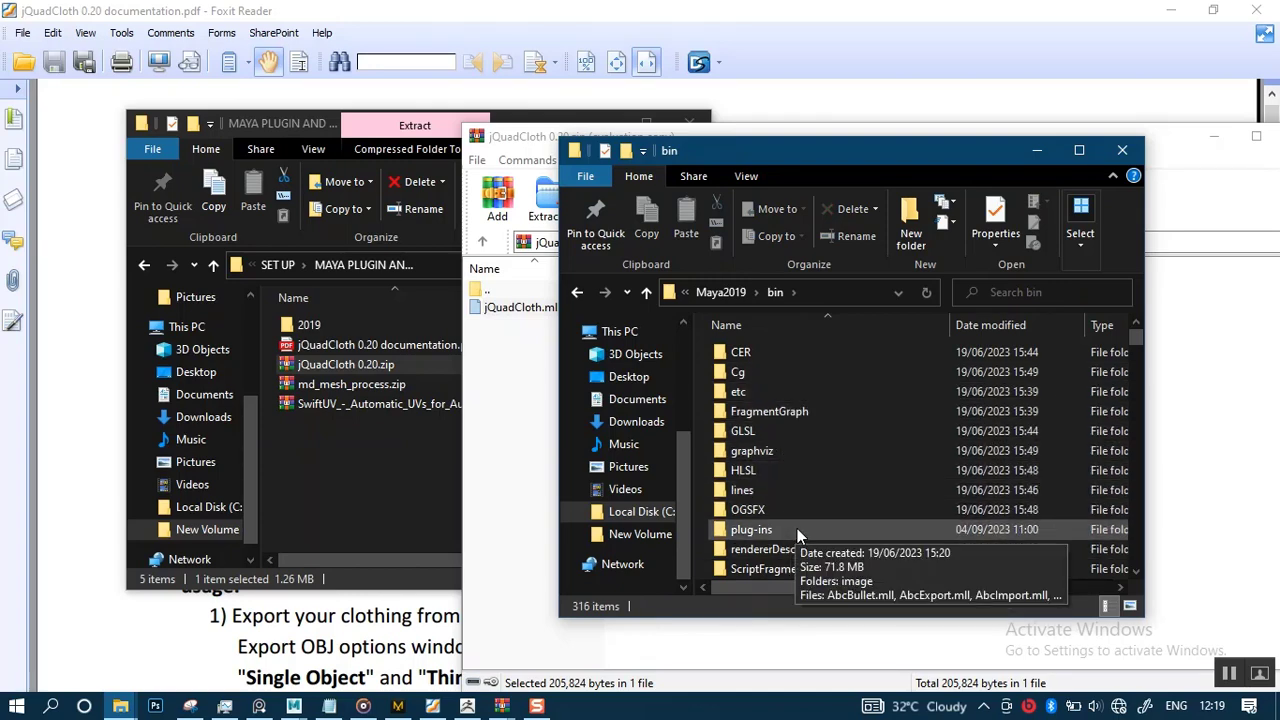
{"action": "double_click", "coordinate": [797, 528]}
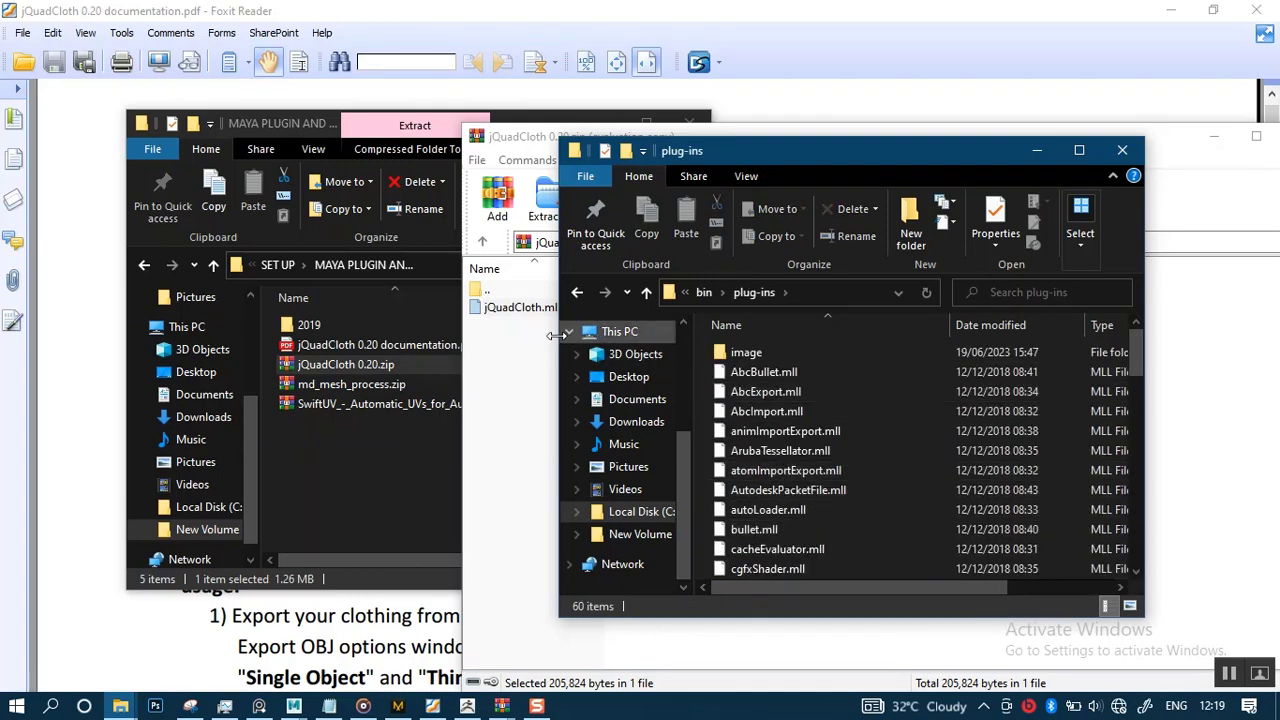
{"action": "left_click", "coordinate": [516, 351]}
Drag jQuadCloth.mll into Maya's plug-ins folder, then cancel the blocked replacement of the existing file
{"action": "left_click", "coordinate": [522, 309]}
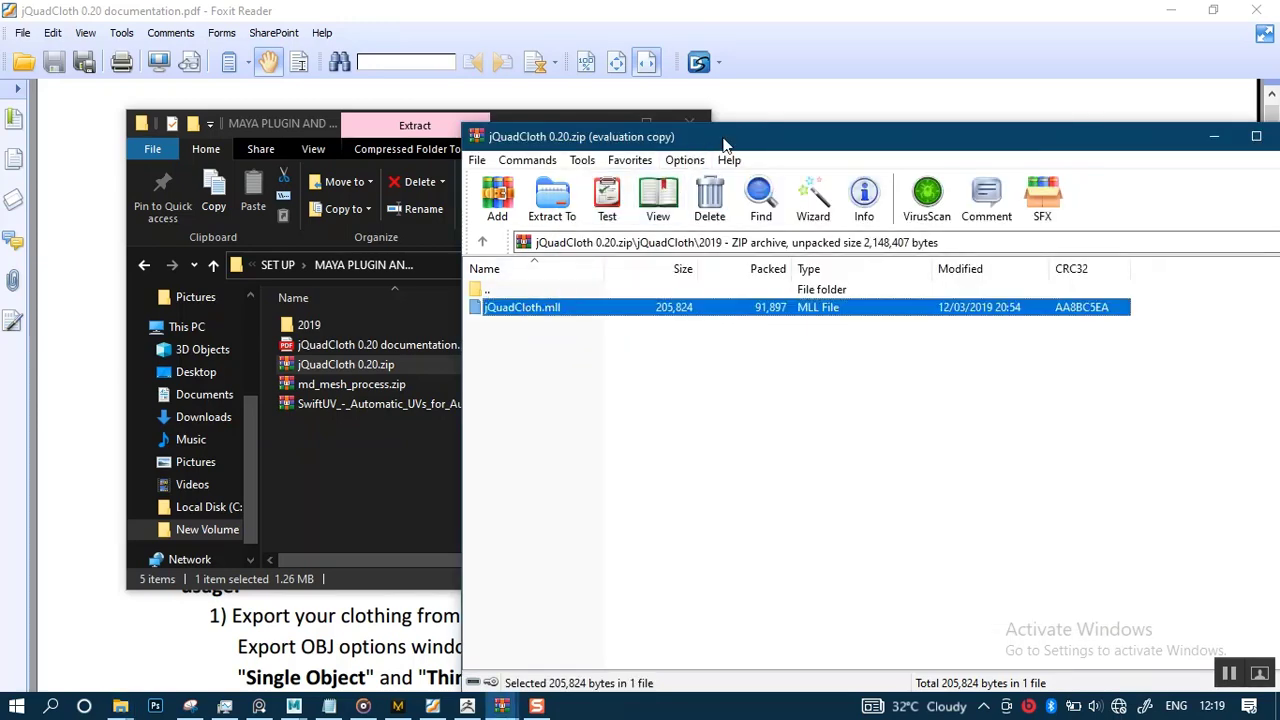
{"action": "left_click_drag", "start_coordinate": [720, 136], "coordinate": [298, 115]}
{"action": "left_click", "coordinate": [938, 154]}
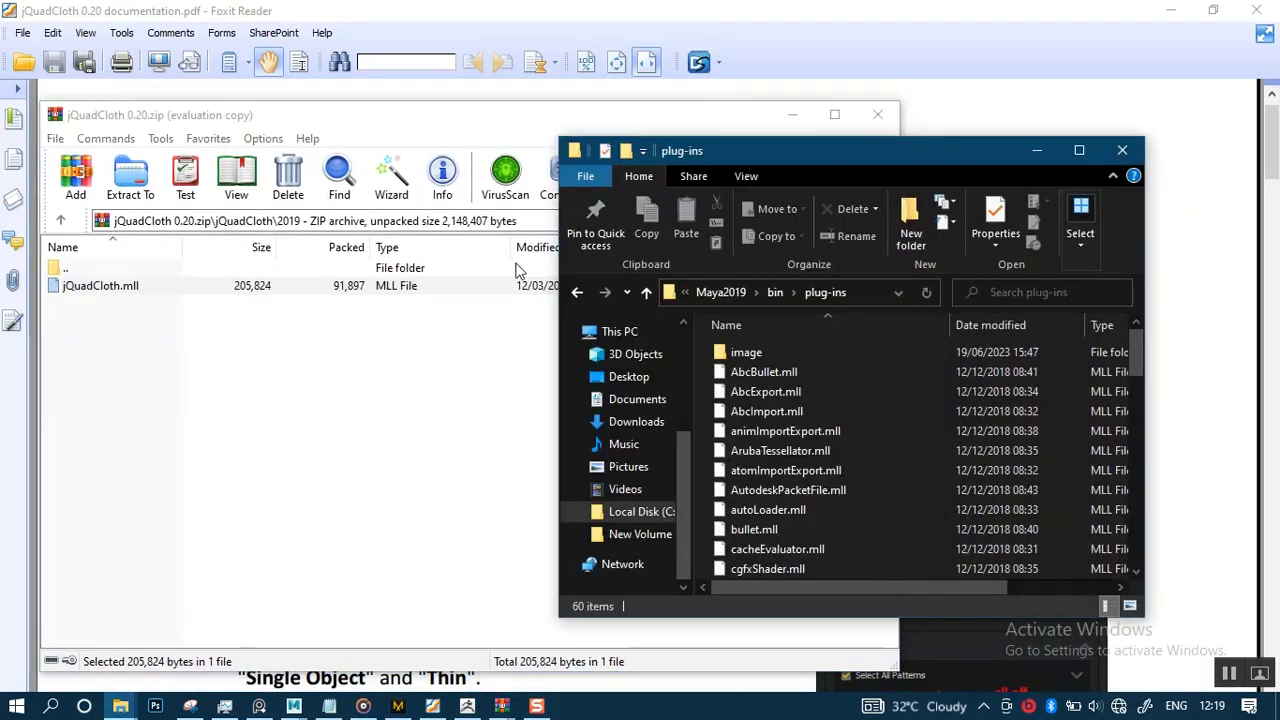
{"action": "left_click", "coordinate": [180, 290]}
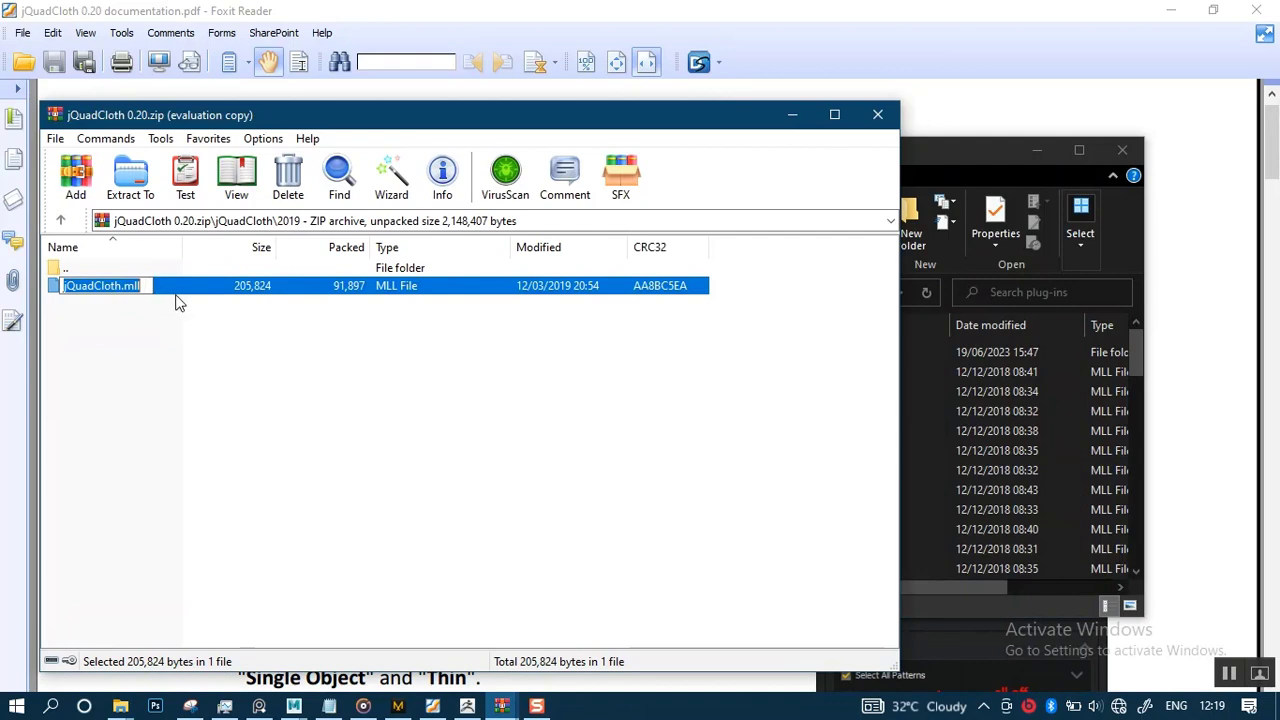
{"action": "left_click", "coordinate": [179, 288]}
{"action": "left_click_drag", "start_coordinate": [179, 288], "coordinate": [394, 366]}
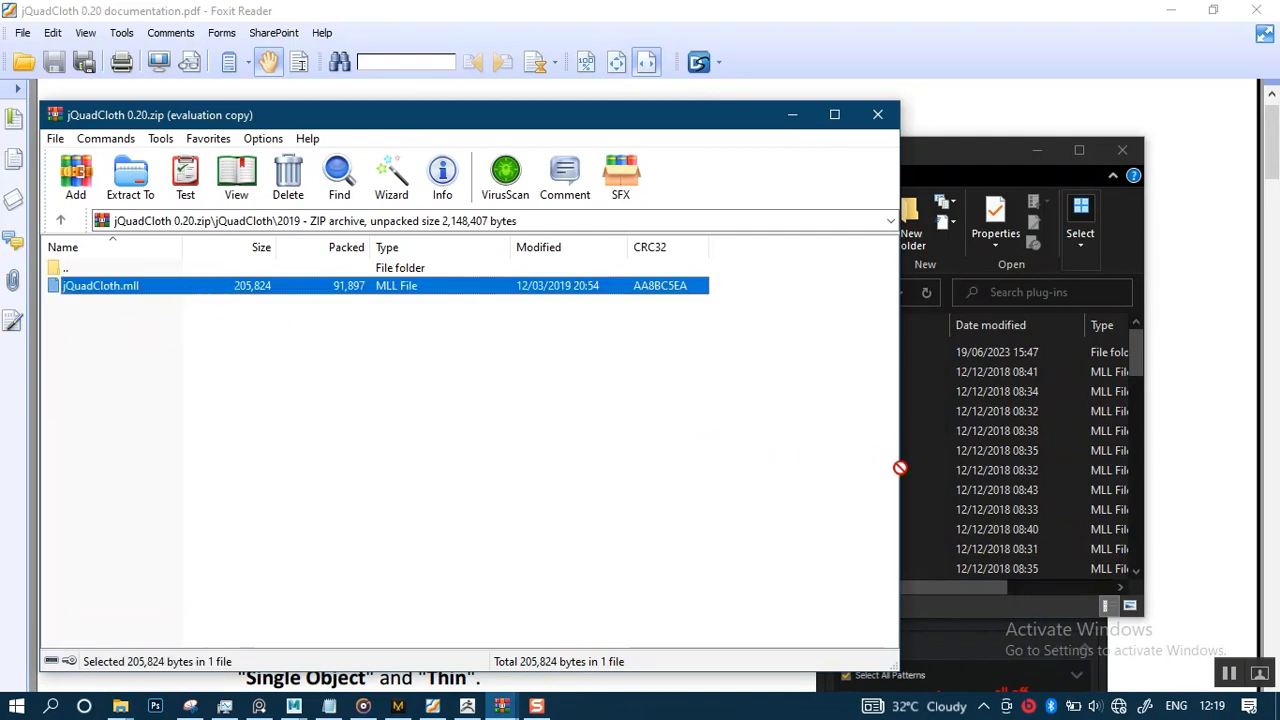
{"action": "left_click_drag", "start_coordinate": [928, 476], "coordinate": [928, 476]}
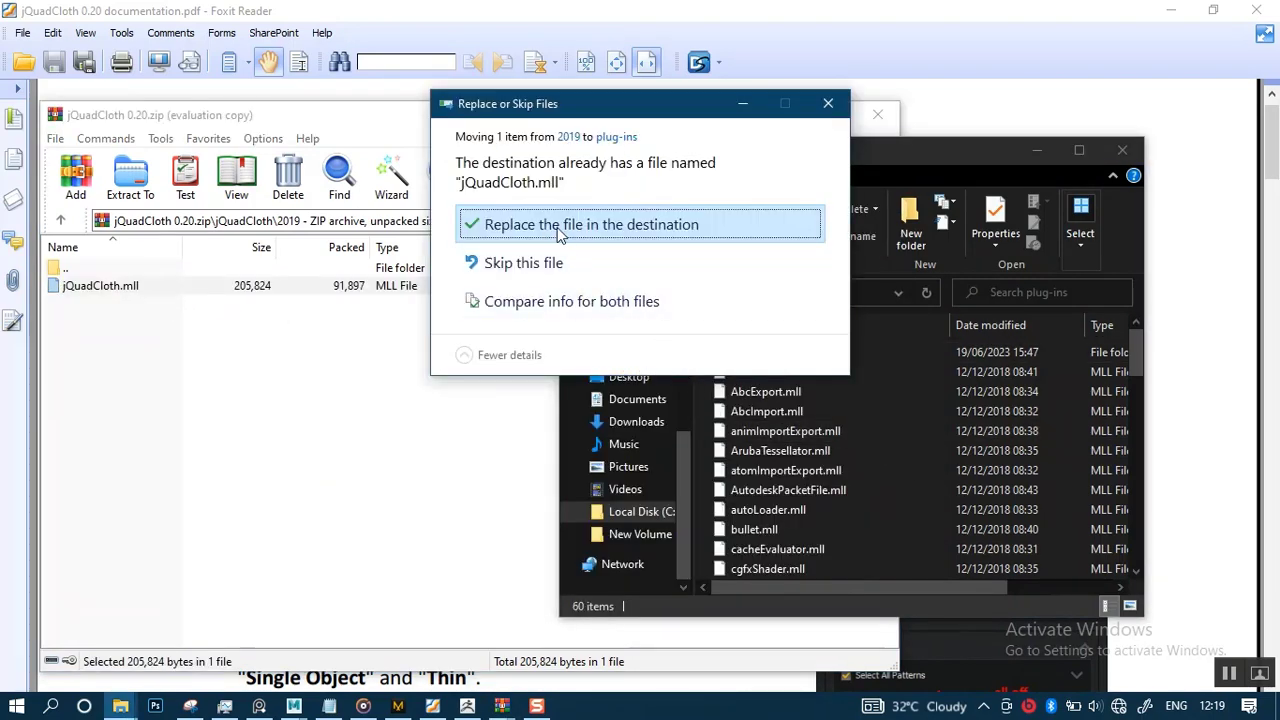
{"action": "left_click", "coordinate": [548, 225]}
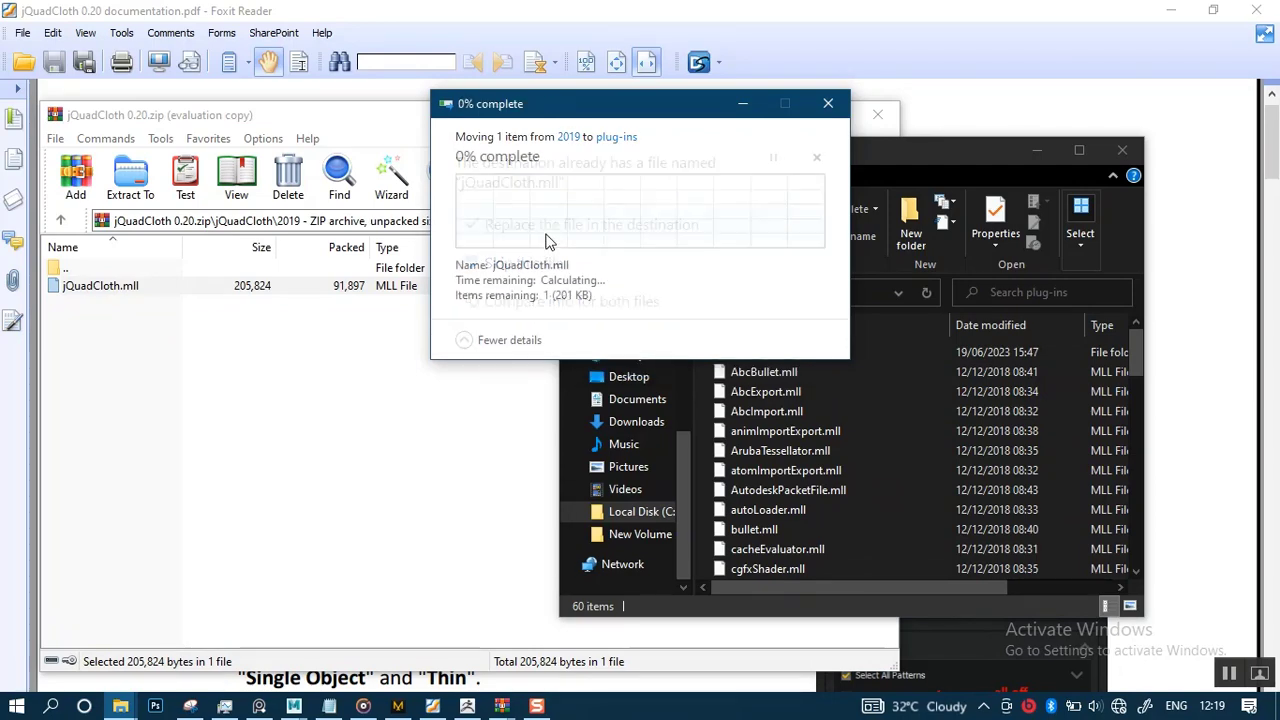
{"action": "left_click", "coordinate": [594, 230]}
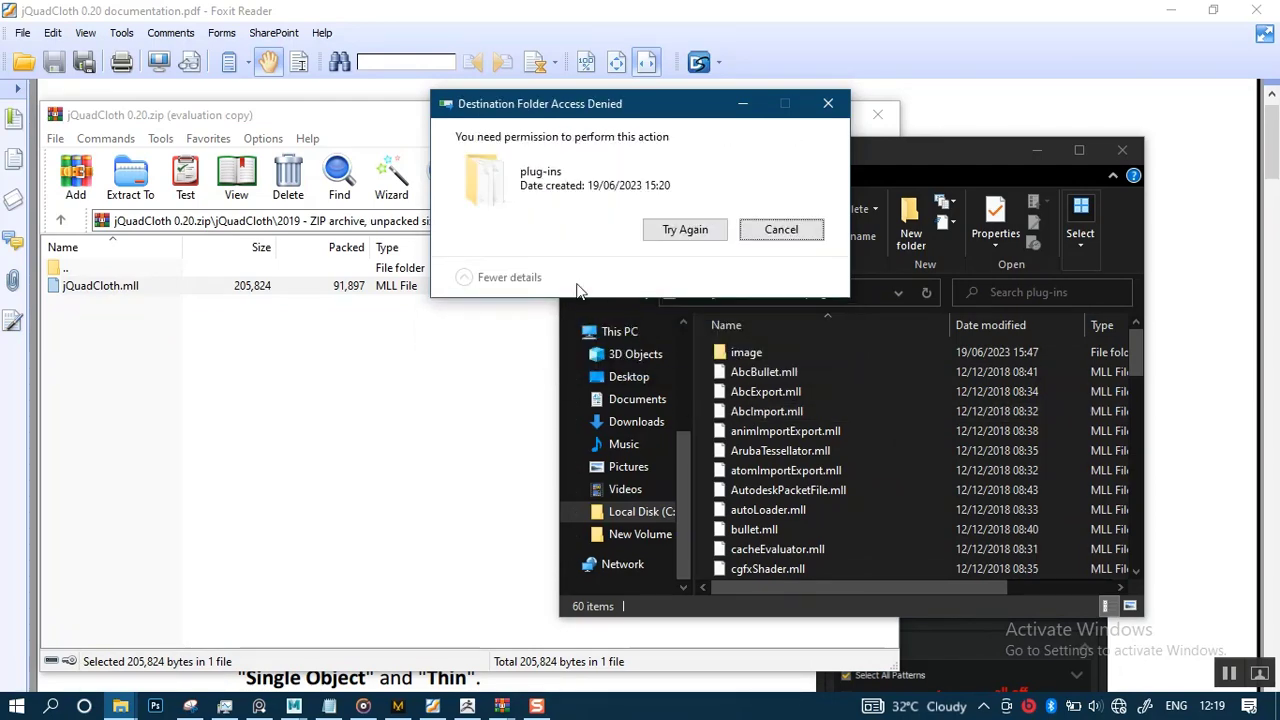
{"action": "left_click", "coordinate": [794, 231]}
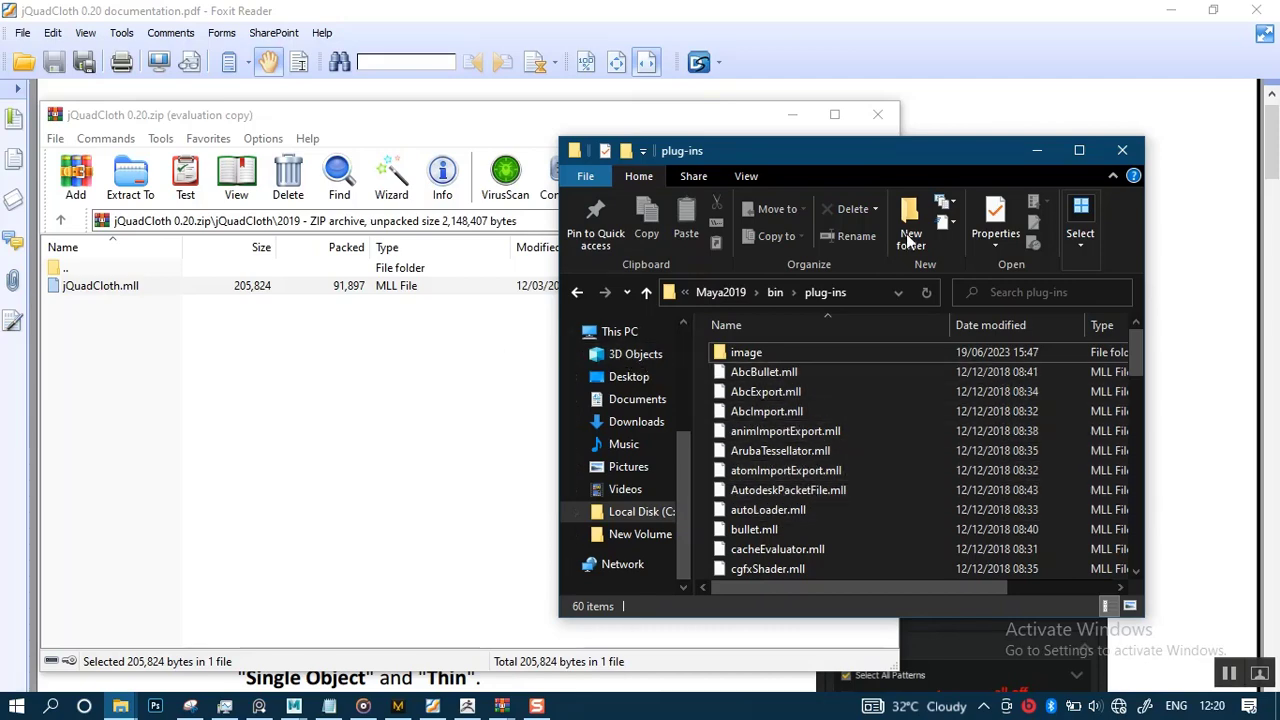
Minimize the plug-ins folder, archive and setup folder windows to reveal the documentation
{"action": "left_click", "coordinate": [1036, 150]}
{"action": "left_click", "coordinate": [792, 116]}
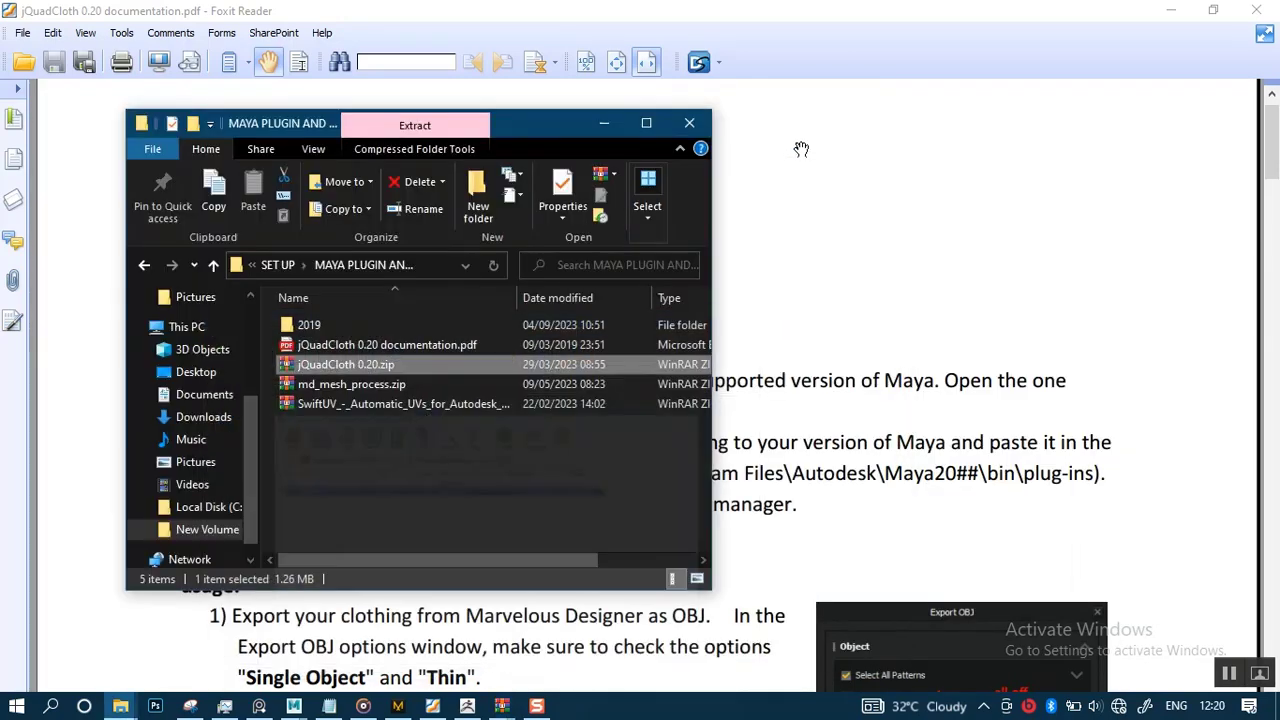
{"action": "left_click", "coordinate": [604, 123]}
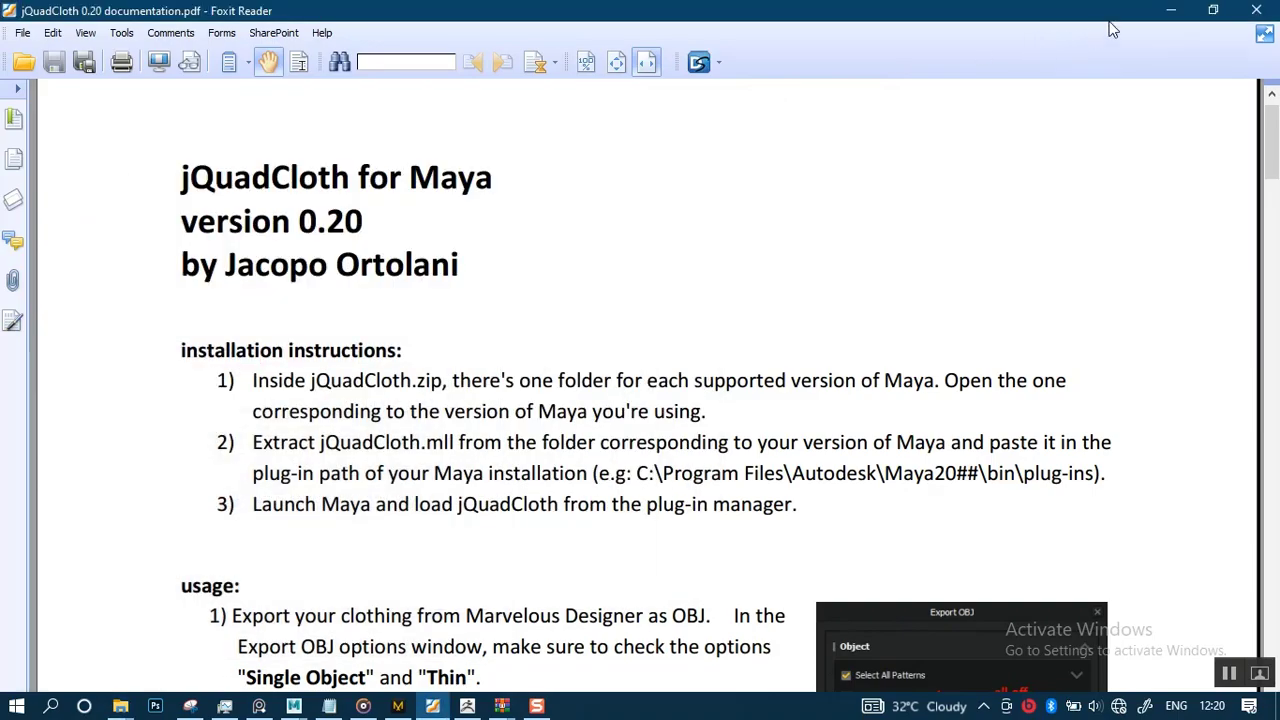
Switch to Maya and open the Plug-in Manager from Windows > Settings/Preferences
{"action": "left_click", "coordinate": [1171, 10]}
{"action": "scroll", "coordinate": [518, 344], "scroll_direction": "up", "scroll_amount": 2}
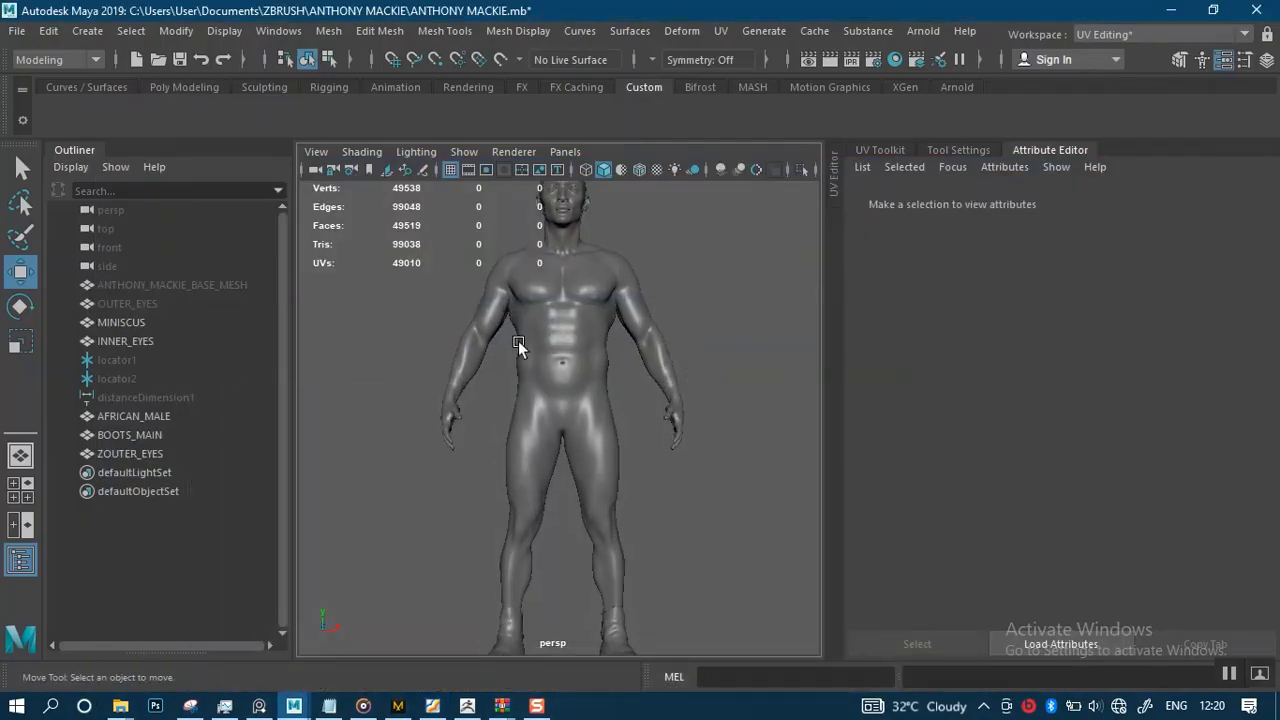
{"action": "left_click", "coordinate": [274, 33]}
{"action": "mouse_move", "coordinate": [403, 210]}
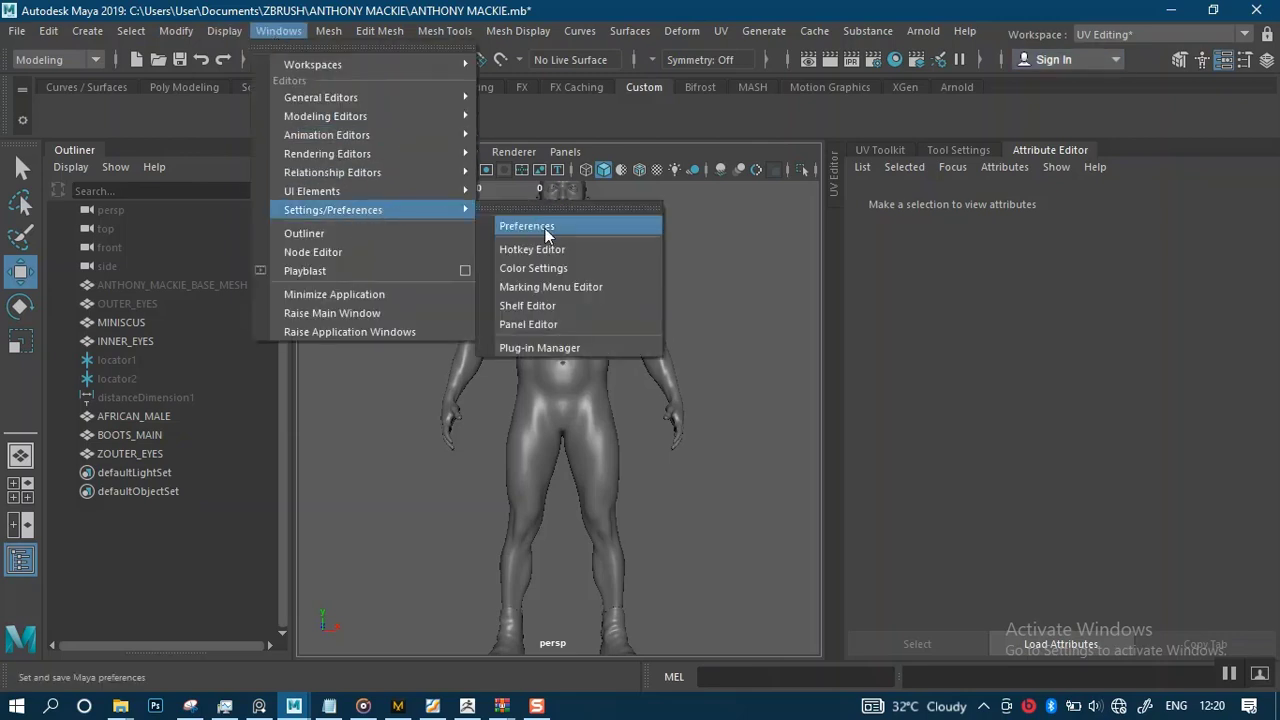
{"action": "left_click", "coordinate": [545, 348]}
Filter plug-ins by 'j', set jQuadCloth.mll to auto load, and show the Poly Modeling shelf
{"action": "type", "text": "j"}
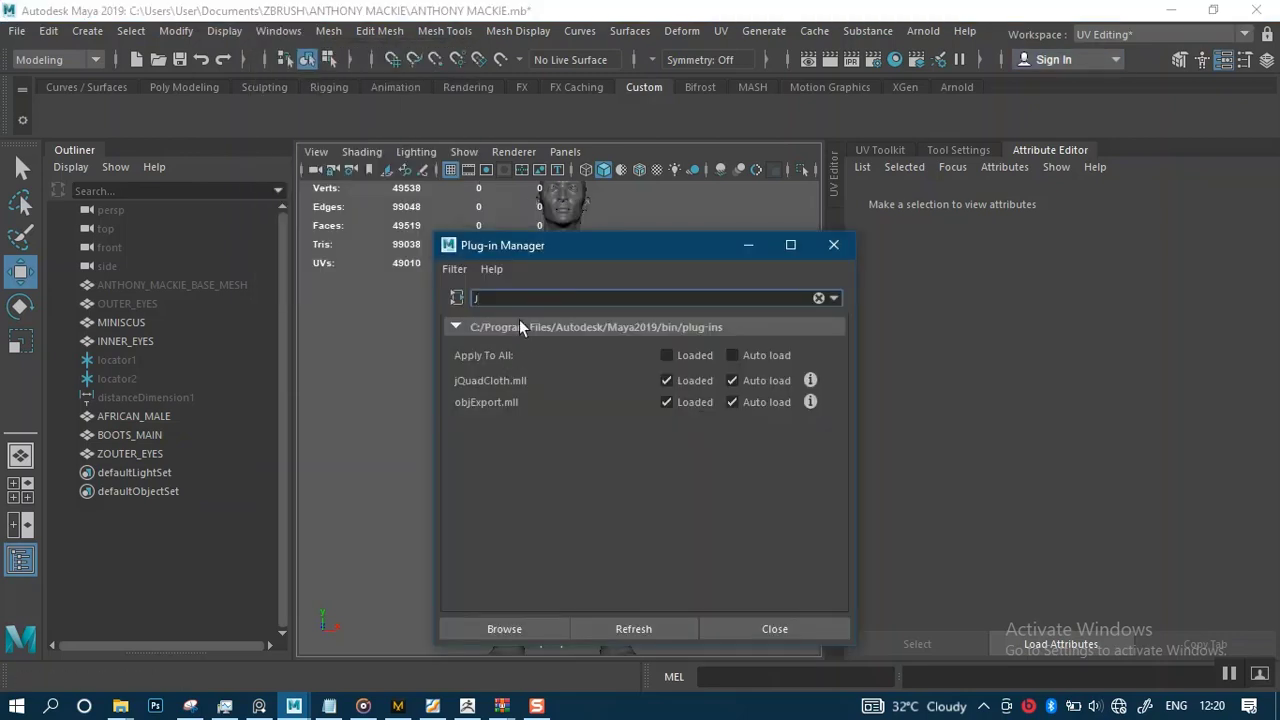
{"action": "double_click", "coordinate": [476, 299]}
{"action": "key", "text": "BackSpace"}
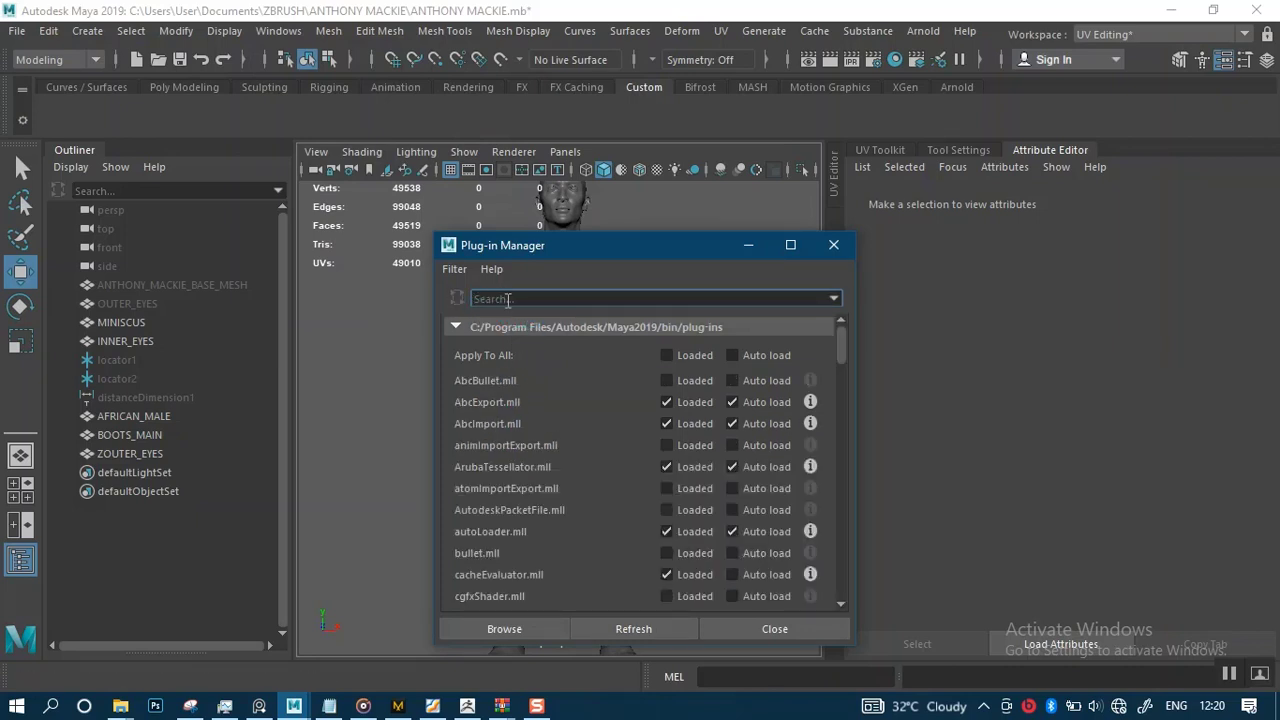
{"action": "type", "text": "j"}
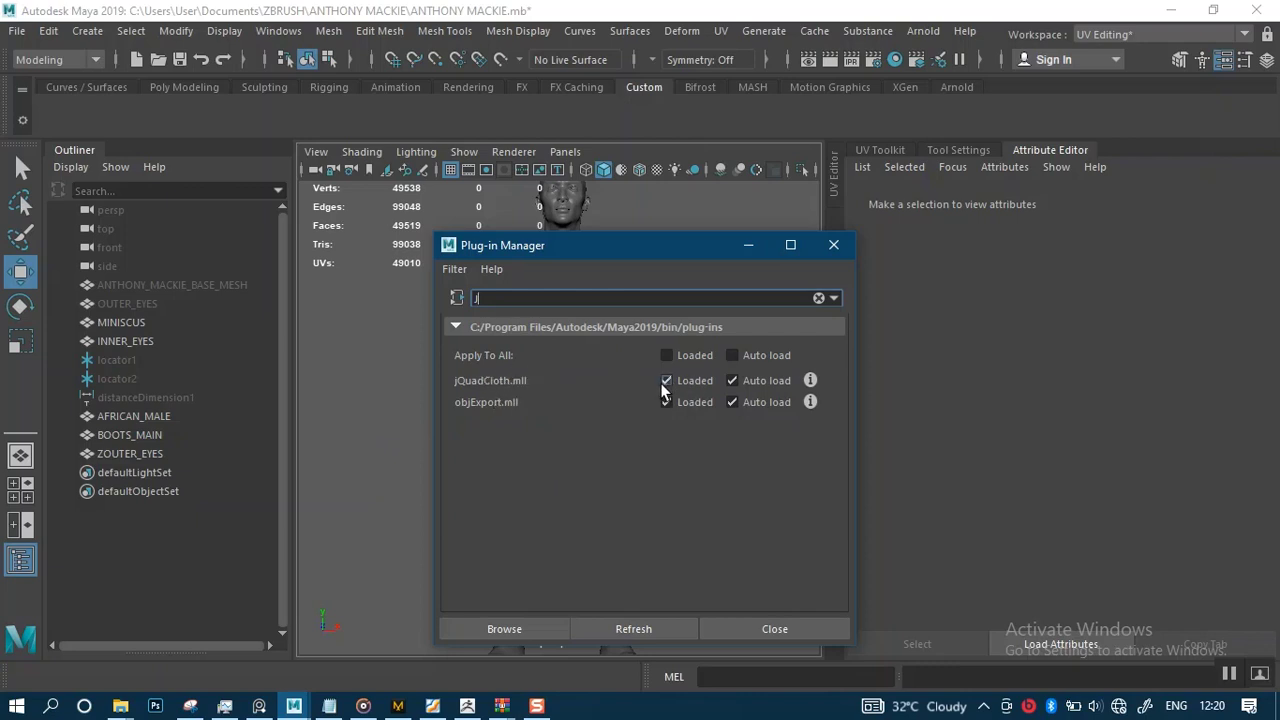
{"action": "left_click", "coordinate": [732, 380]}
{"action": "left_click", "coordinate": [756, 629]}
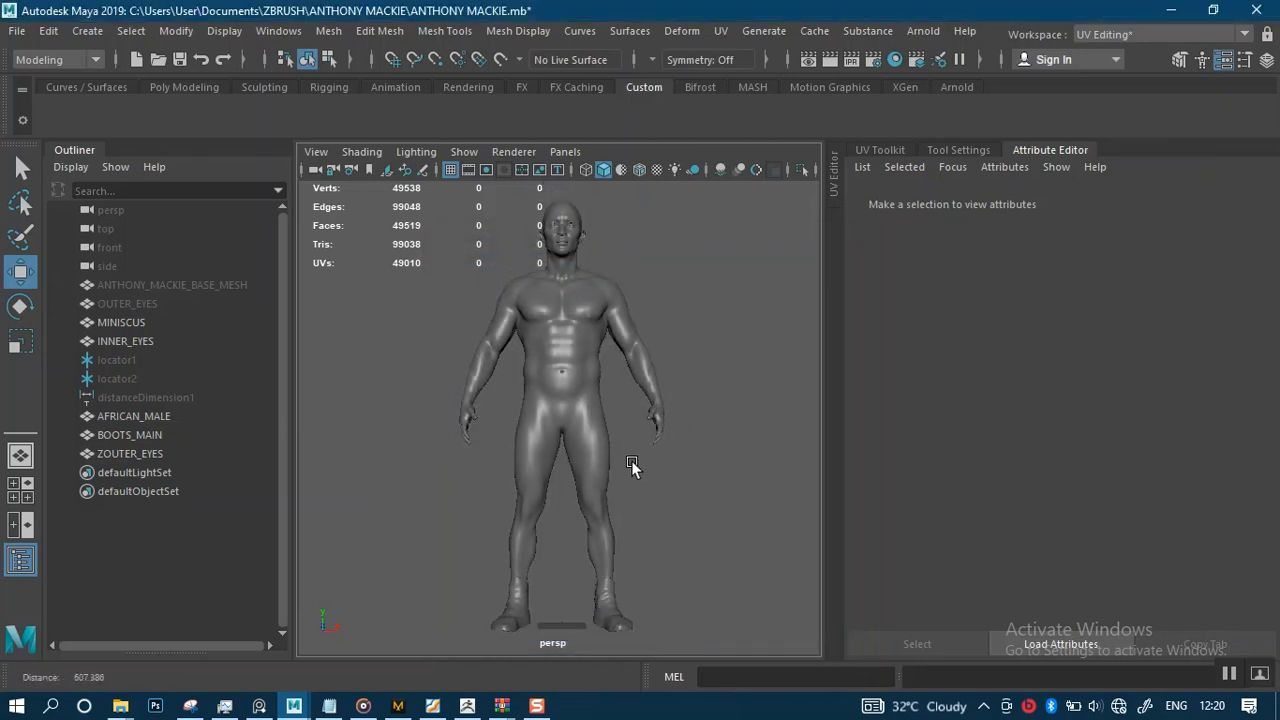
{"action": "left_click", "coordinate": [180, 87]}
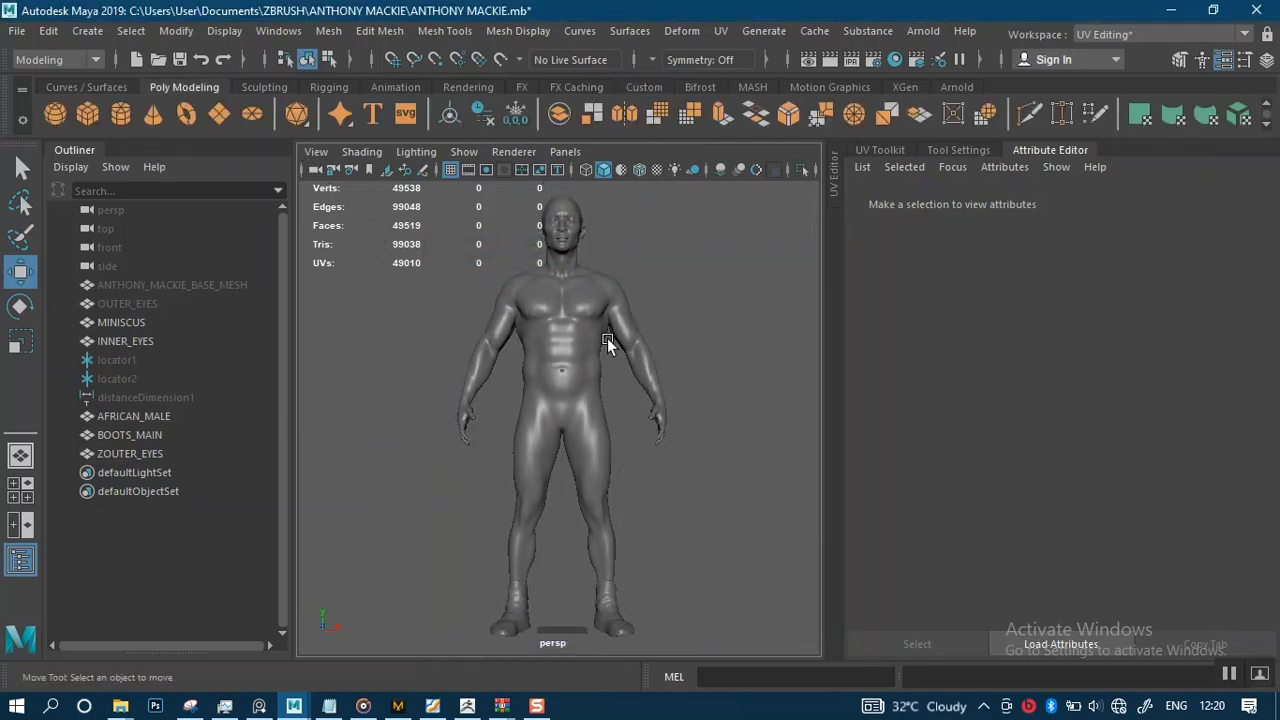
{"action": "mouse_move", "coordinate": [667, 397]}
{"action": "left_mouse_down", "text": "alt"}
{"action": "mouse_move", "coordinate": [694, 420]}
{"action": "mouse_move", "coordinate": [671, 397]}
{"action": "left_mouse_up", "text": "alt"}
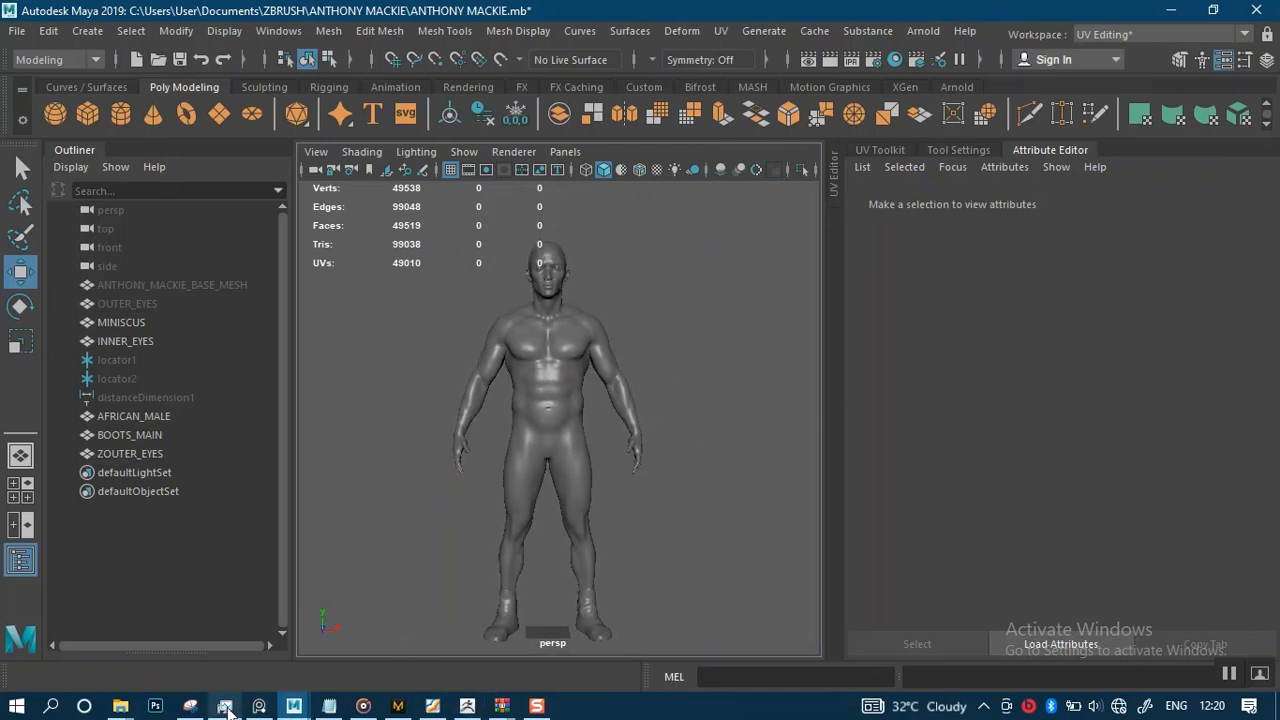
Box-select all the trouser pattern pieces in Marvelous Designer's 2D Pattern Window
{"action": "mouse_move", "coordinate": [398, 706]}
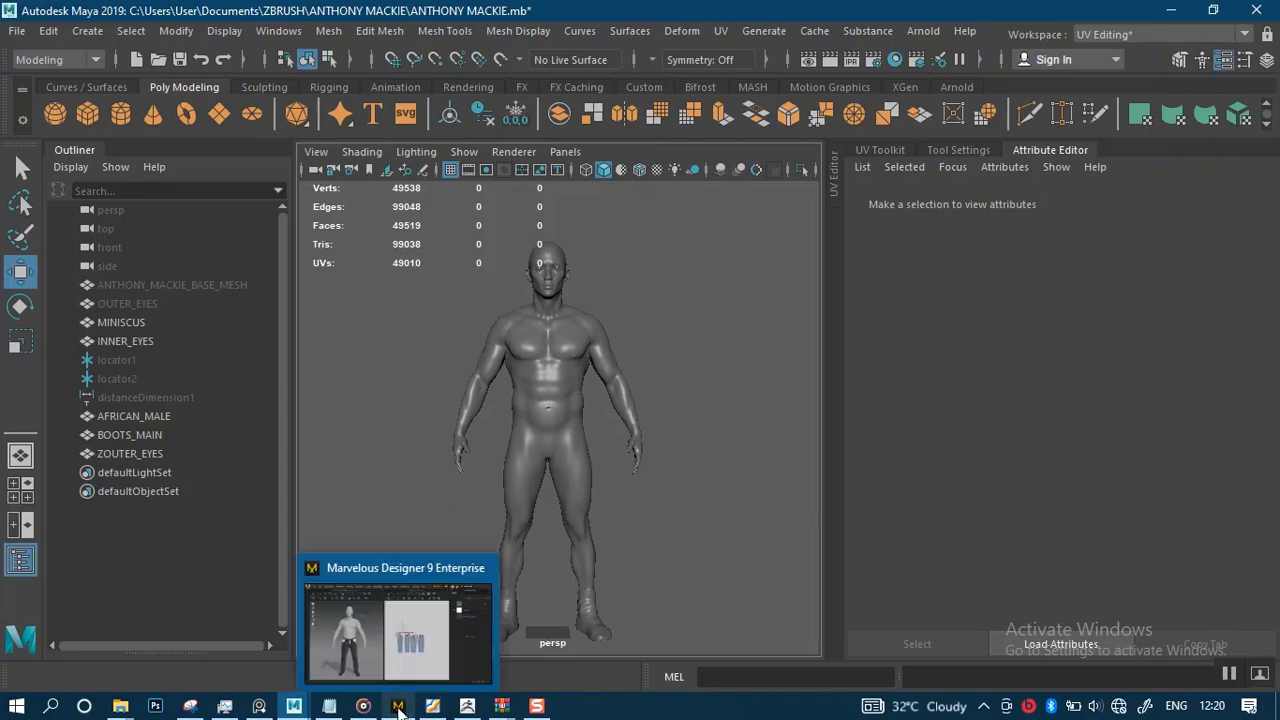
{"action": "left_click", "coordinate": [408, 600]}
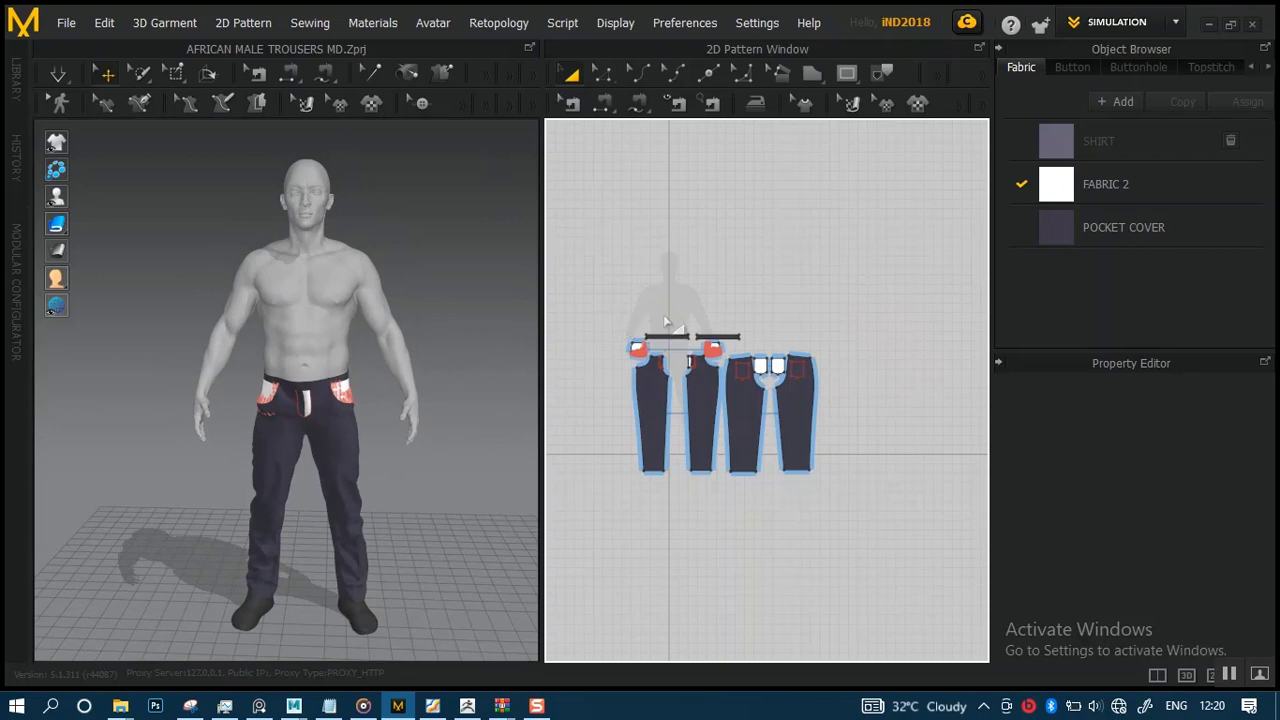
{"action": "scroll", "coordinate": [667, 312], "scroll_direction": "up", "scroll_amount": 3}
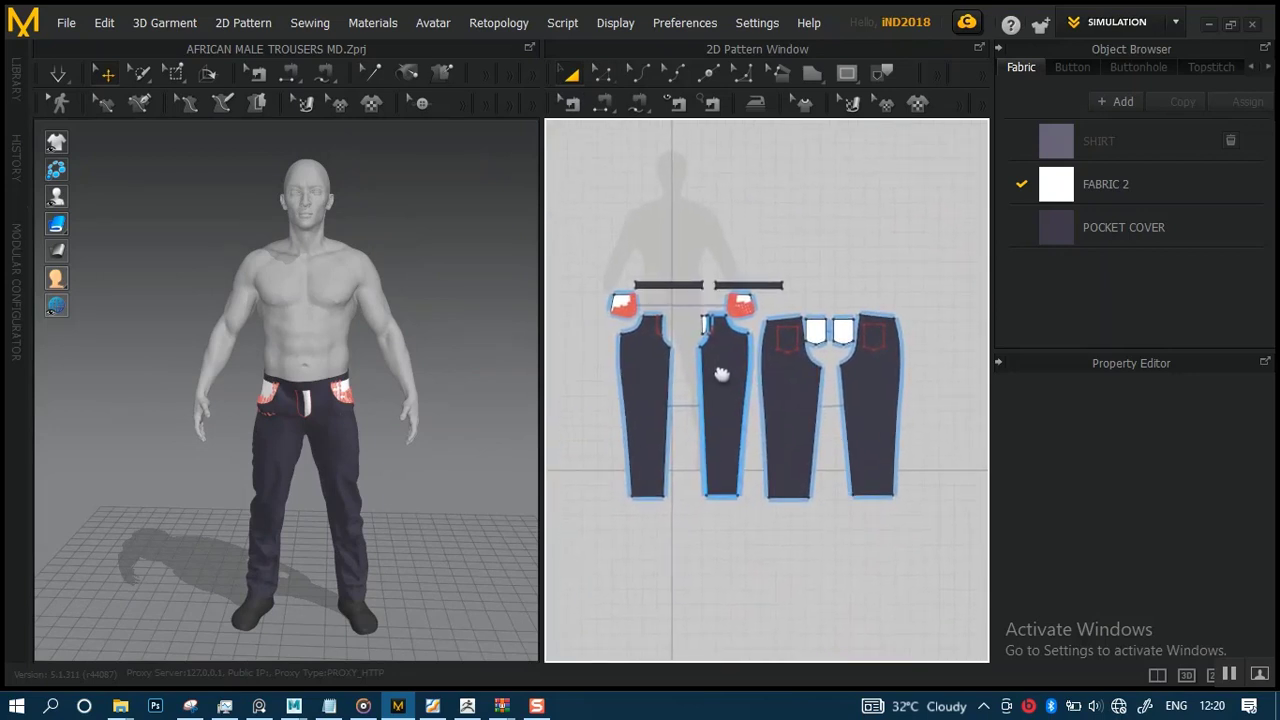
{"action": "left_click_drag", "start_coordinate": [580, 228], "coordinate": [866, 545]}
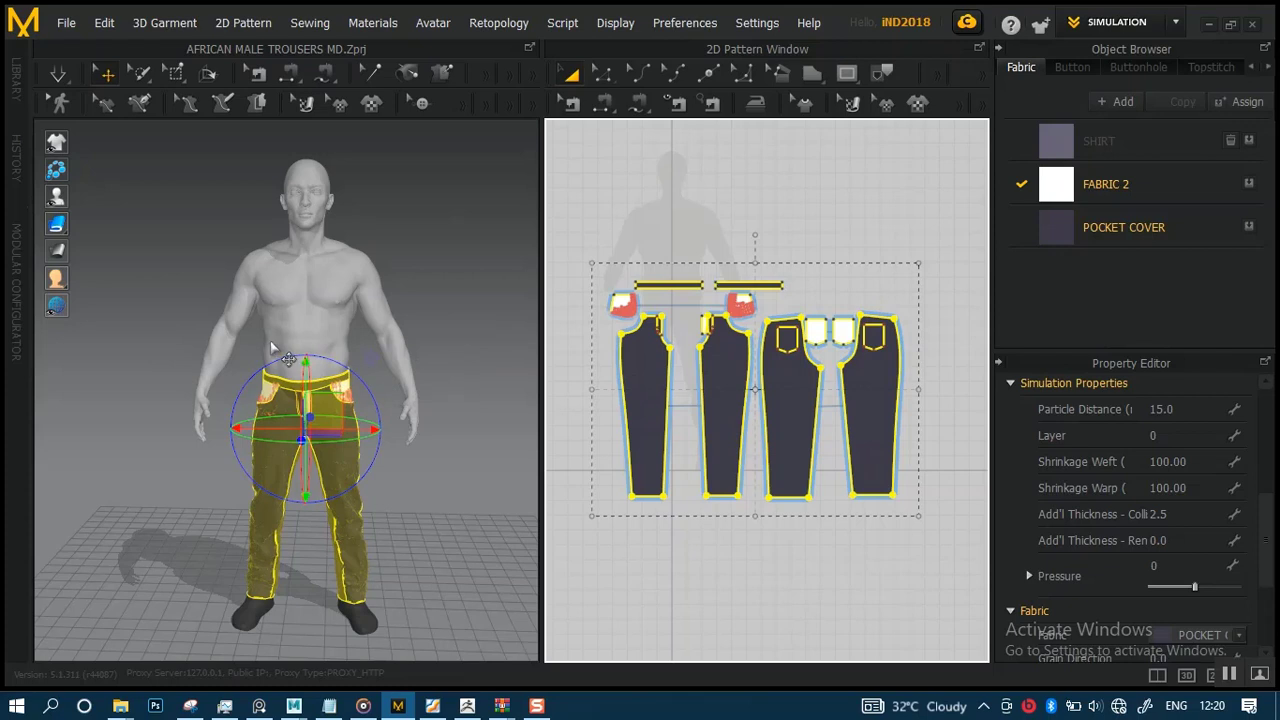
Choose File > Export > OBJ (Selected) for the selected trousers
{"action": "left_click", "coordinate": [64, 24]}
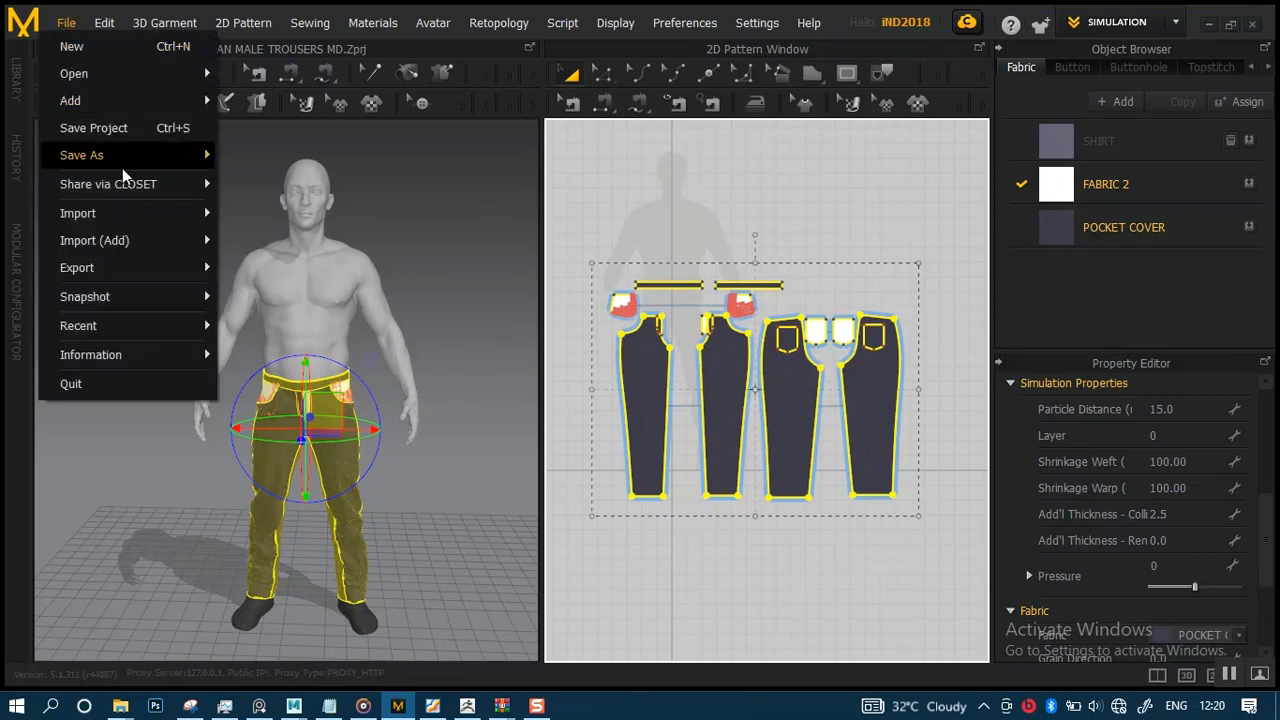
{"action": "mouse_move", "coordinate": [152, 266]}
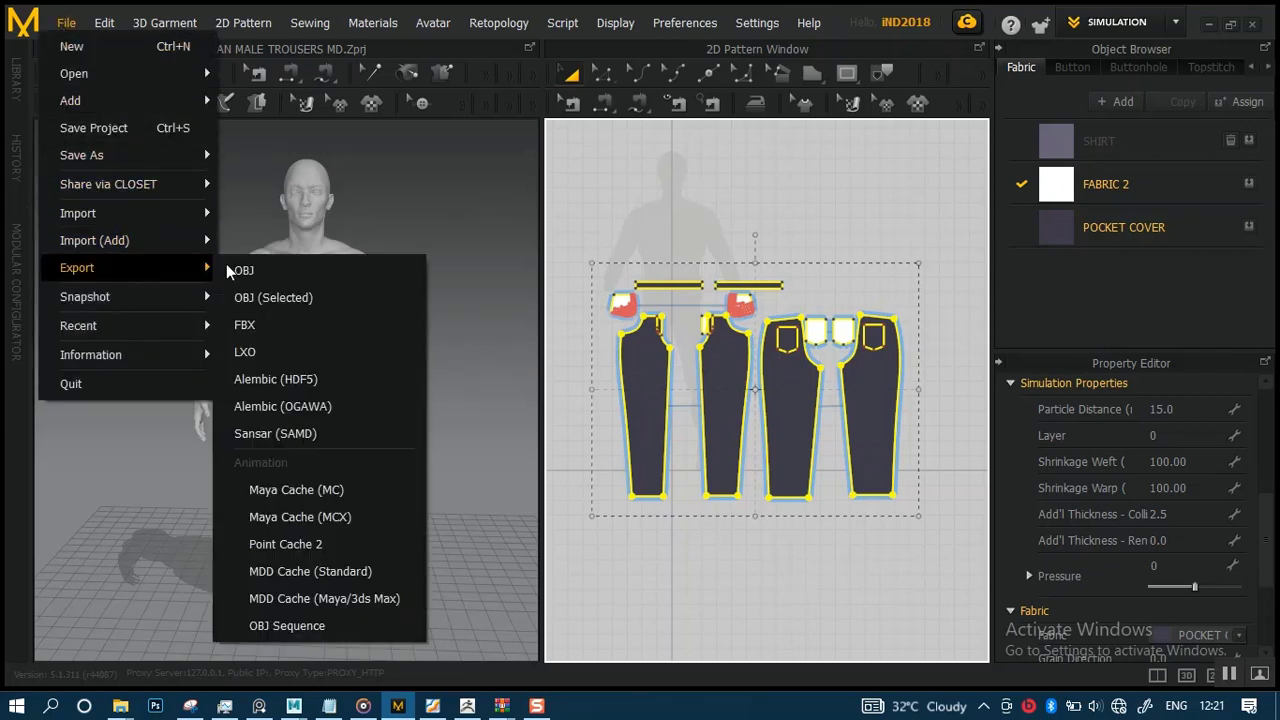
{"action": "left_click", "coordinate": [282, 299]}
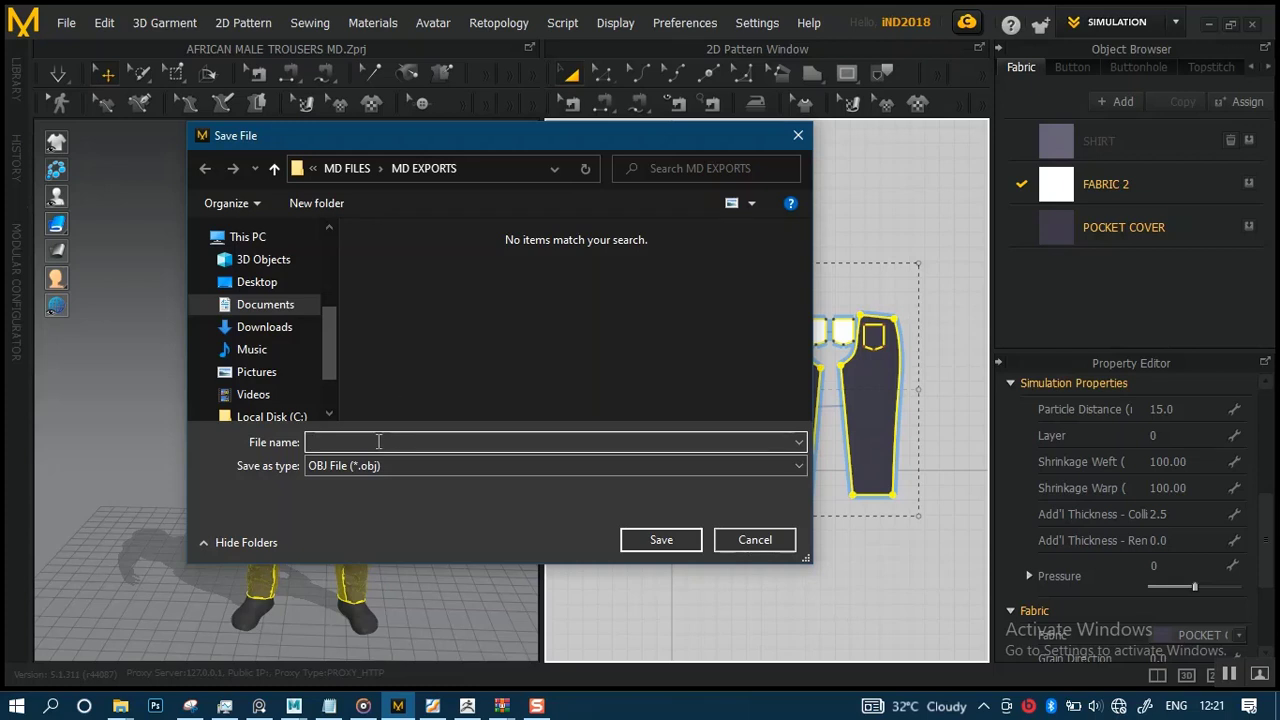
Save as TROUSERS.obj, exported as a Single Object with Thin and Weld enabled
{"action": "type", "text": "ROUSERS"}
{"action": "key", "text": "Return"}
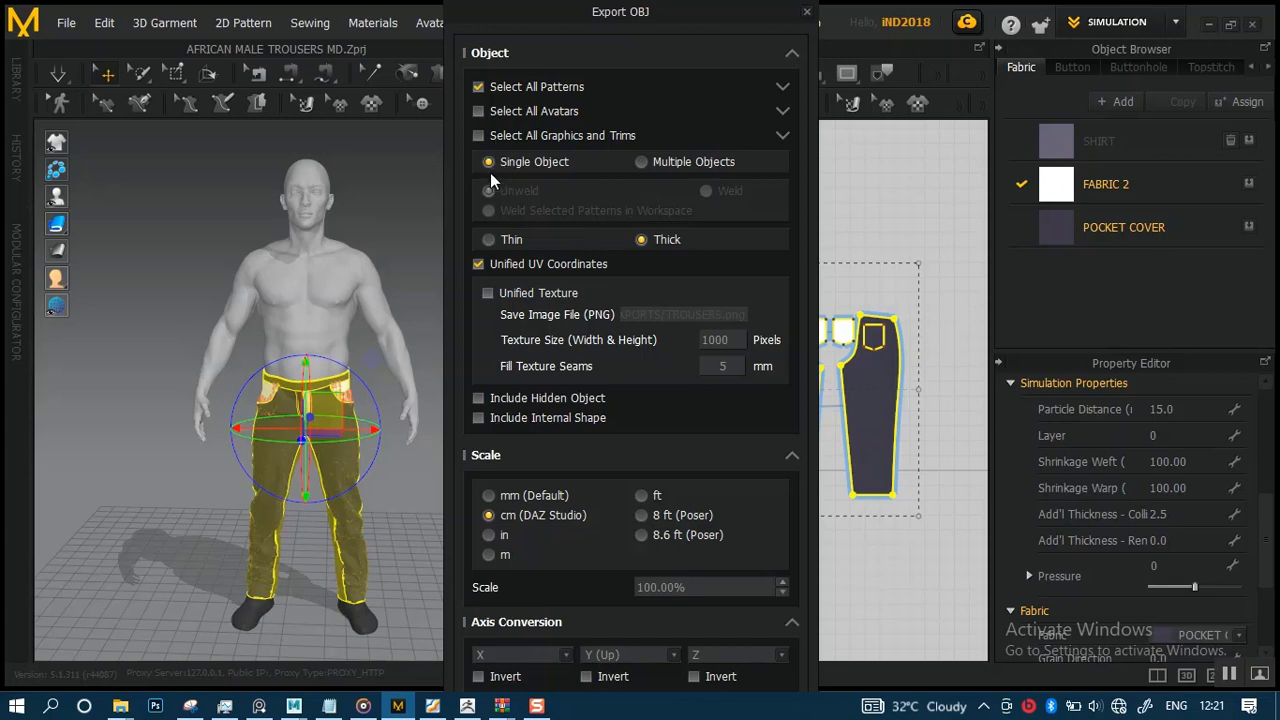
{"action": "left_click", "coordinate": [489, 240]}
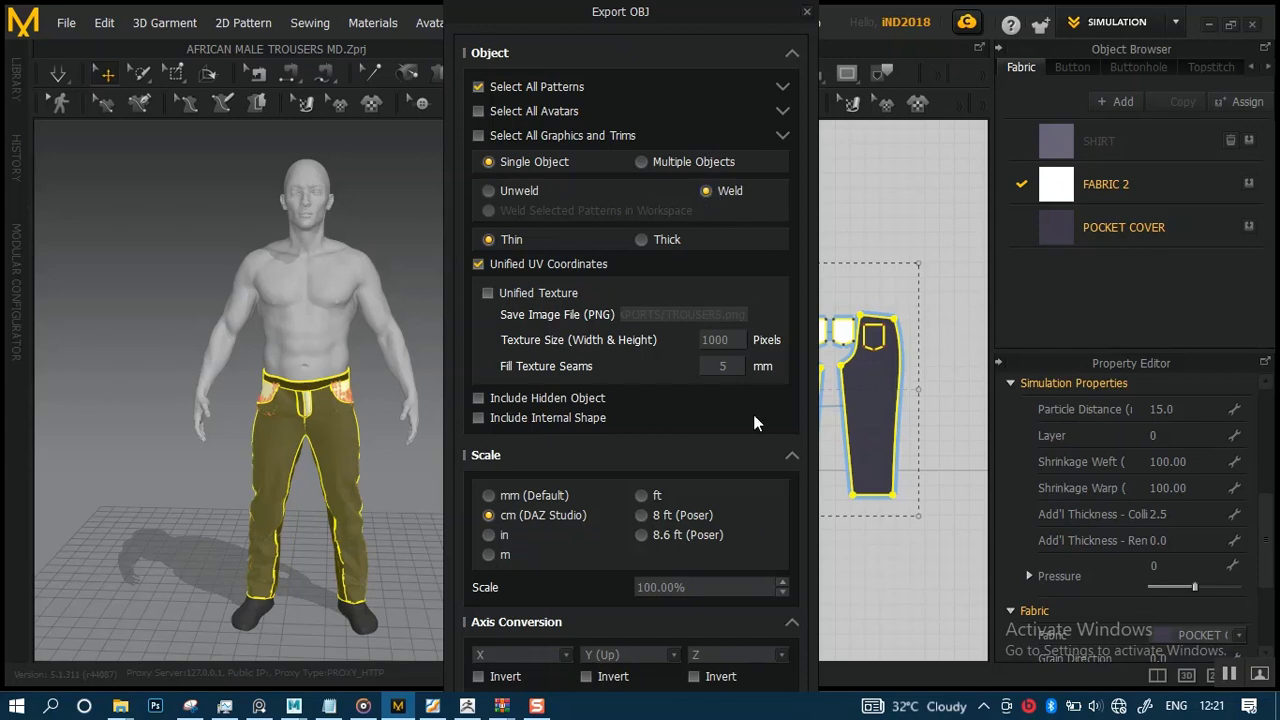
{"action": "left_click", "coordinate": [791, 623]}
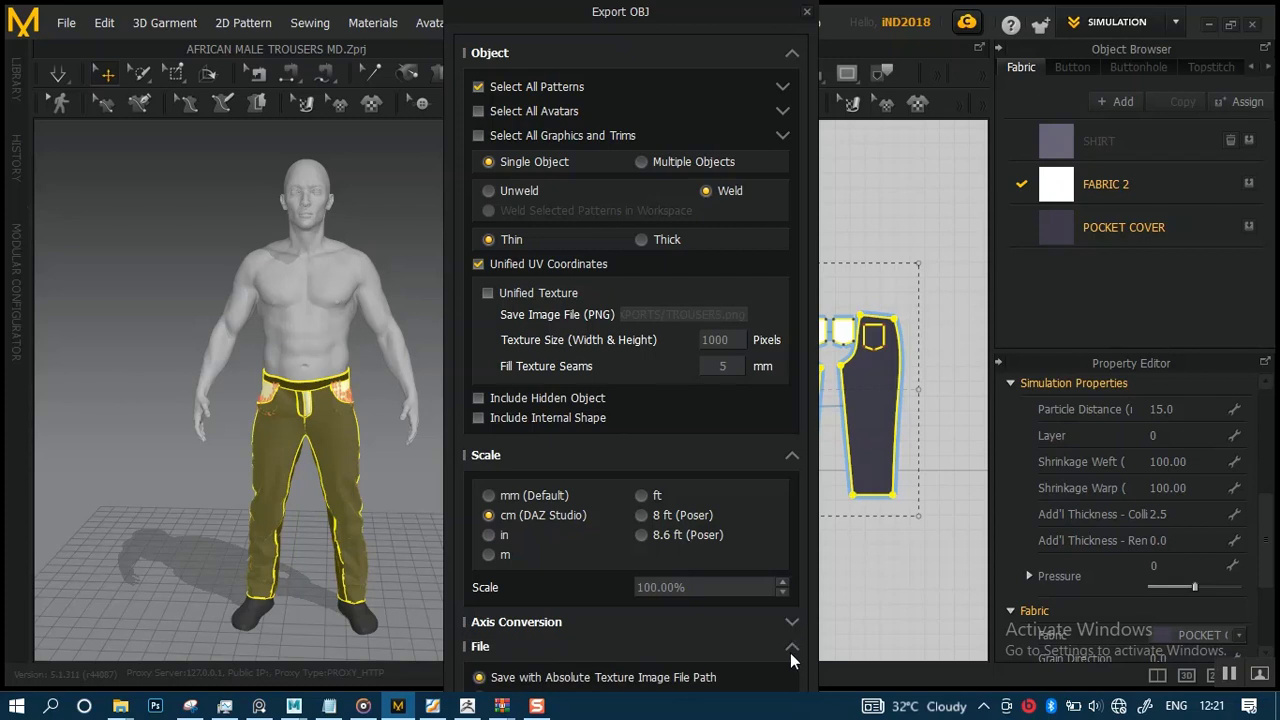
{"action": "left_click", "coordinate": [791, 647]}
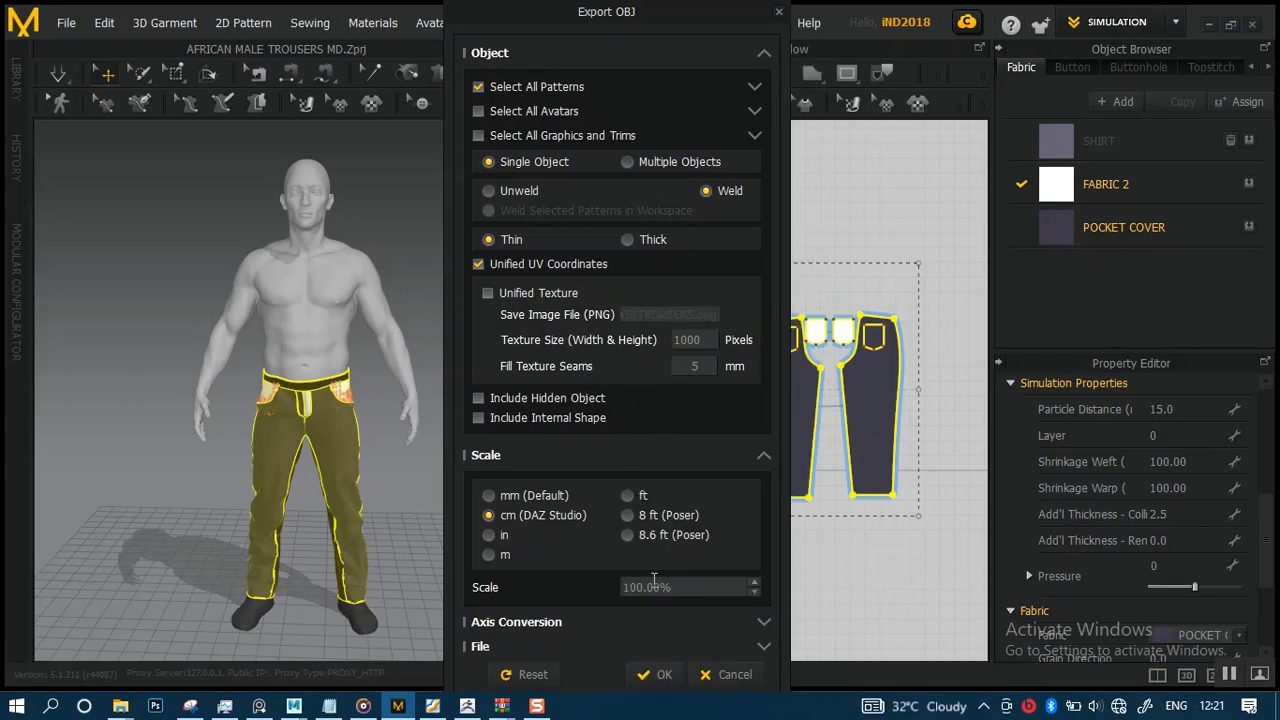
{"action": "left_click", "coordinate": [661, 676]}
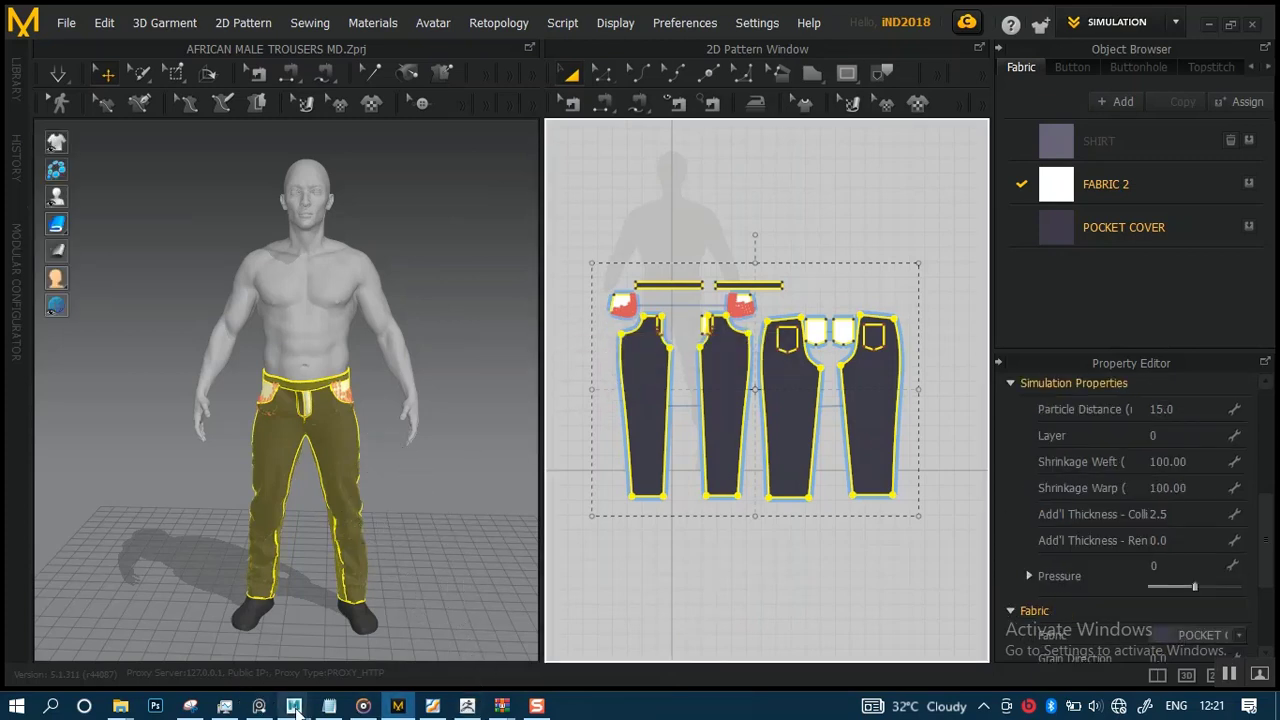
Drag TROUSERS.obj from MD FILES > MD EXPORTS into the Maya viewport, adding TROUSERS1:Mesh
{"action": "mouse_move", "coordinate": [294, 706]}
{"action": "left_click", "coordinate": [398, 630]}
{"action": "left_click_drag", "start_coordinate": [640, 485], "coordinate": [688, 410], "text": "alt"}
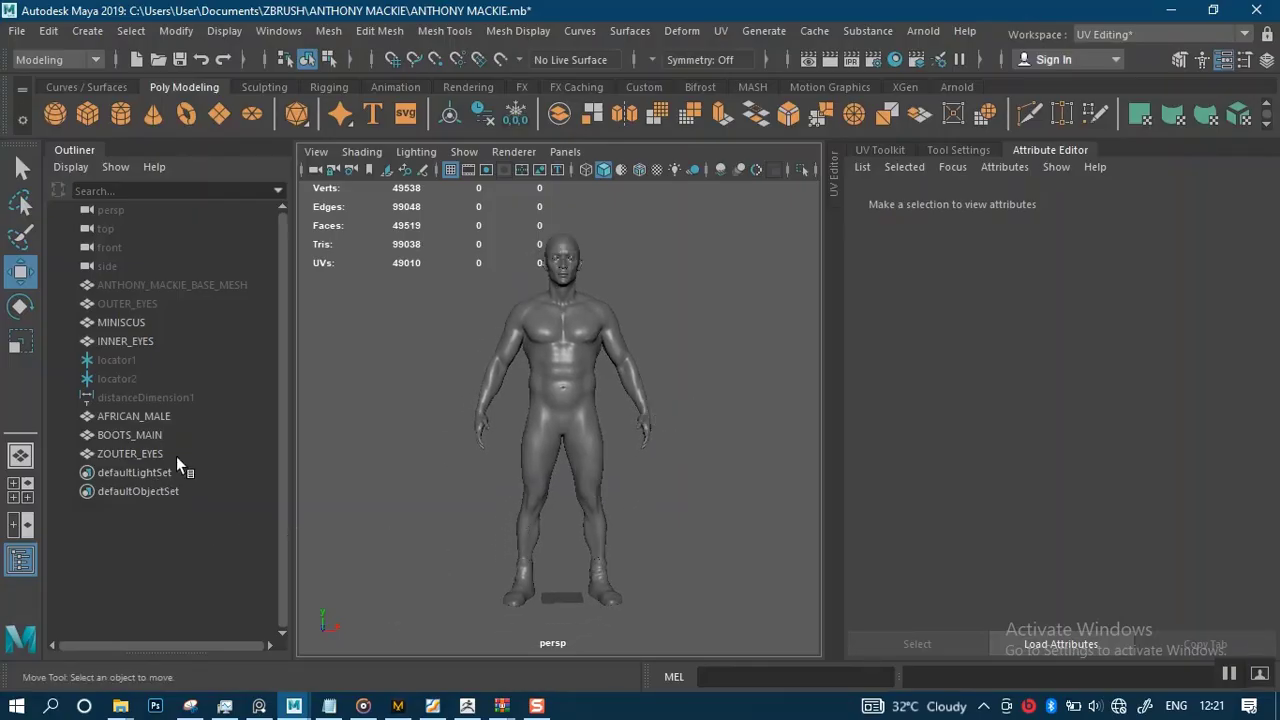
{"action": "mouse_move", "coordinate": [120, 706]}
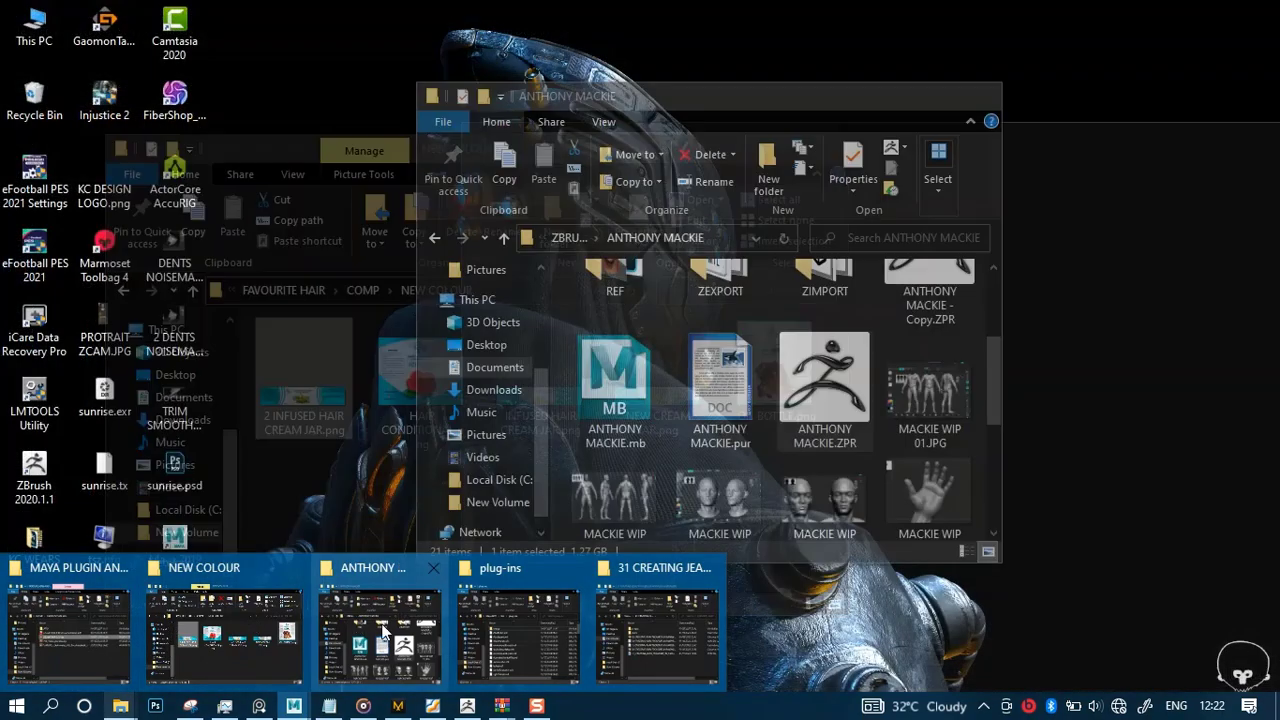
{"action": "left_click", "coordinate": [383, 630]}
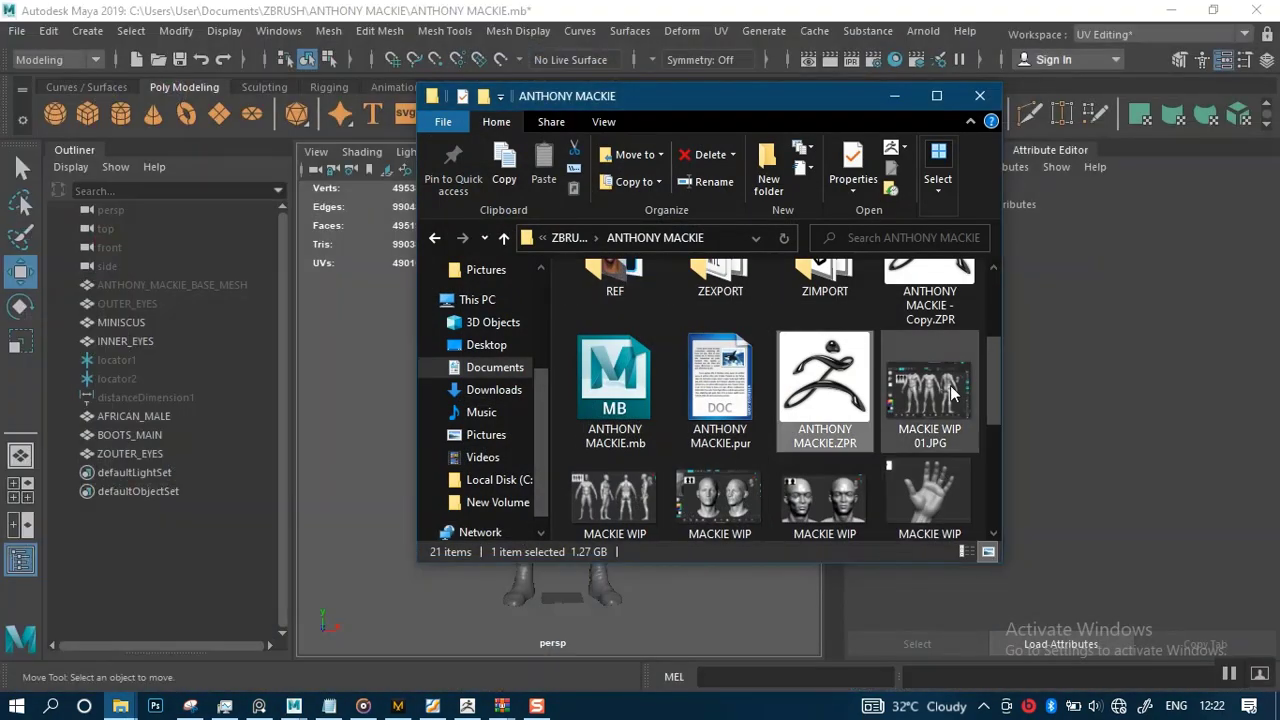
{"action": "left_click_drag", "start_coordinate": [995, 387], "coordinate": [999, 308]}
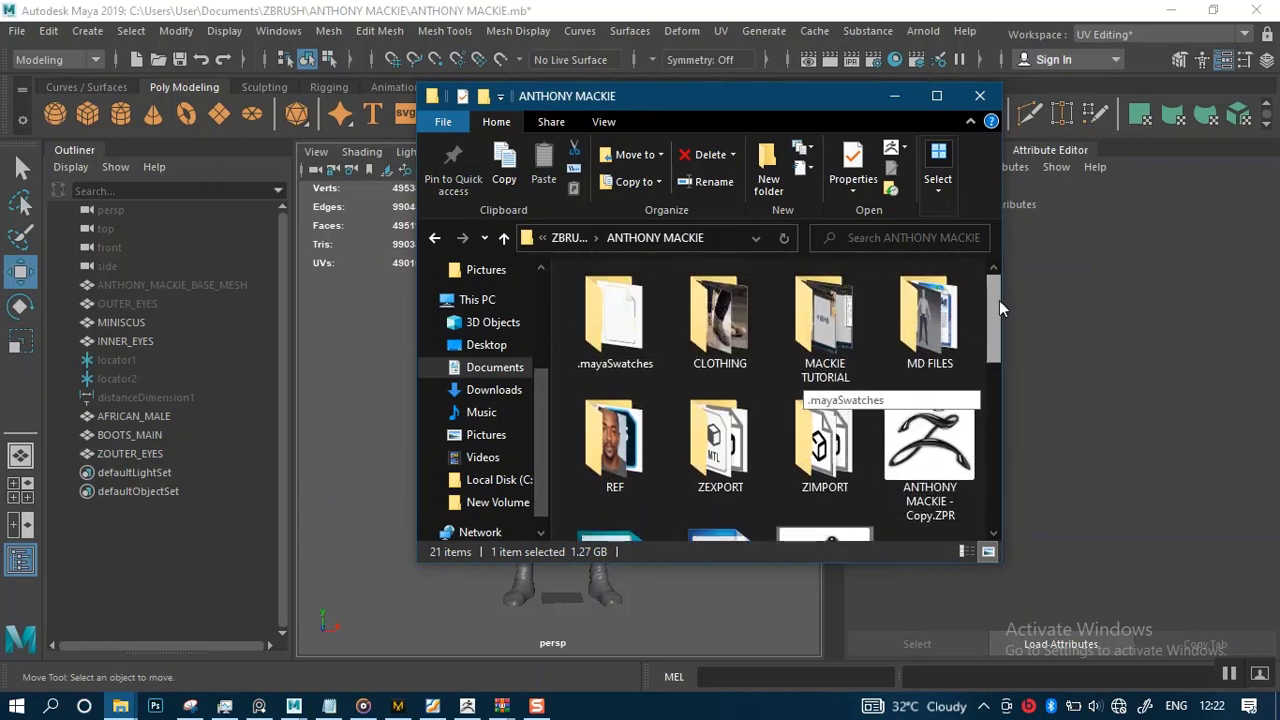
{"action": "double_click", "coordinate": [914, 330]}
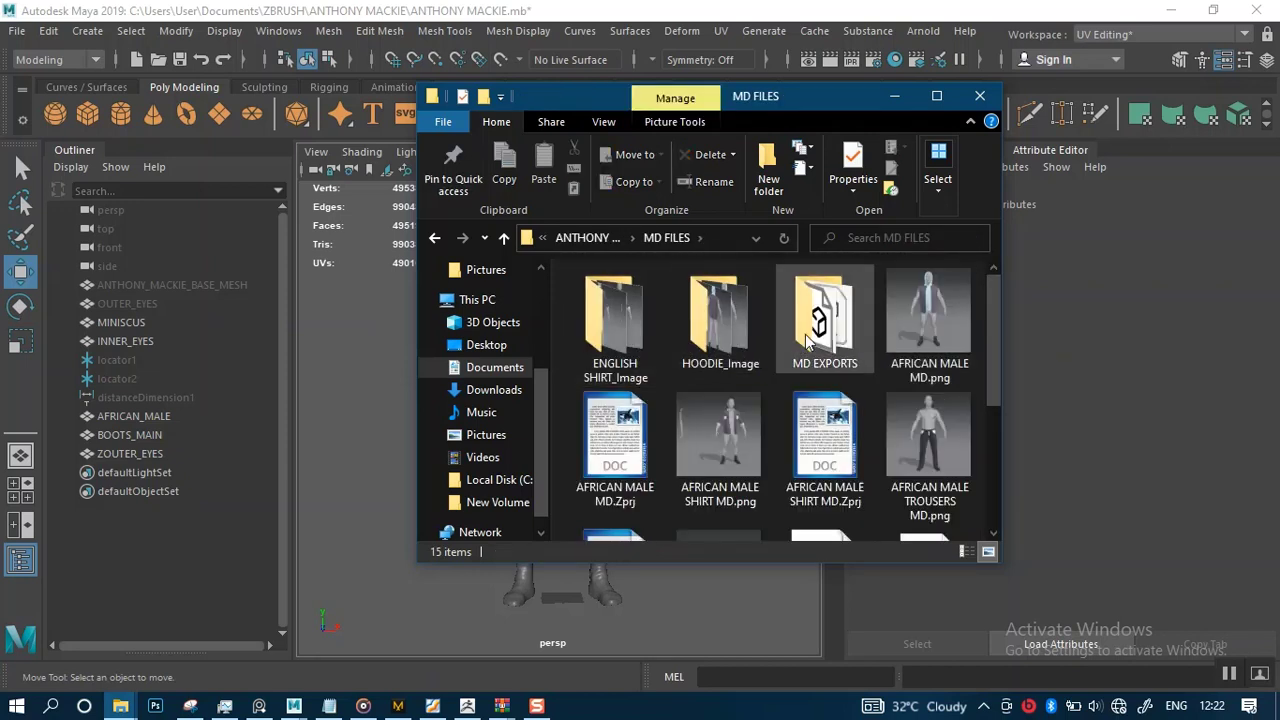
{"action": "double_click", "coordinate": [818, 340]}
{"action": "left_click", "coordinate": [714, 343]}
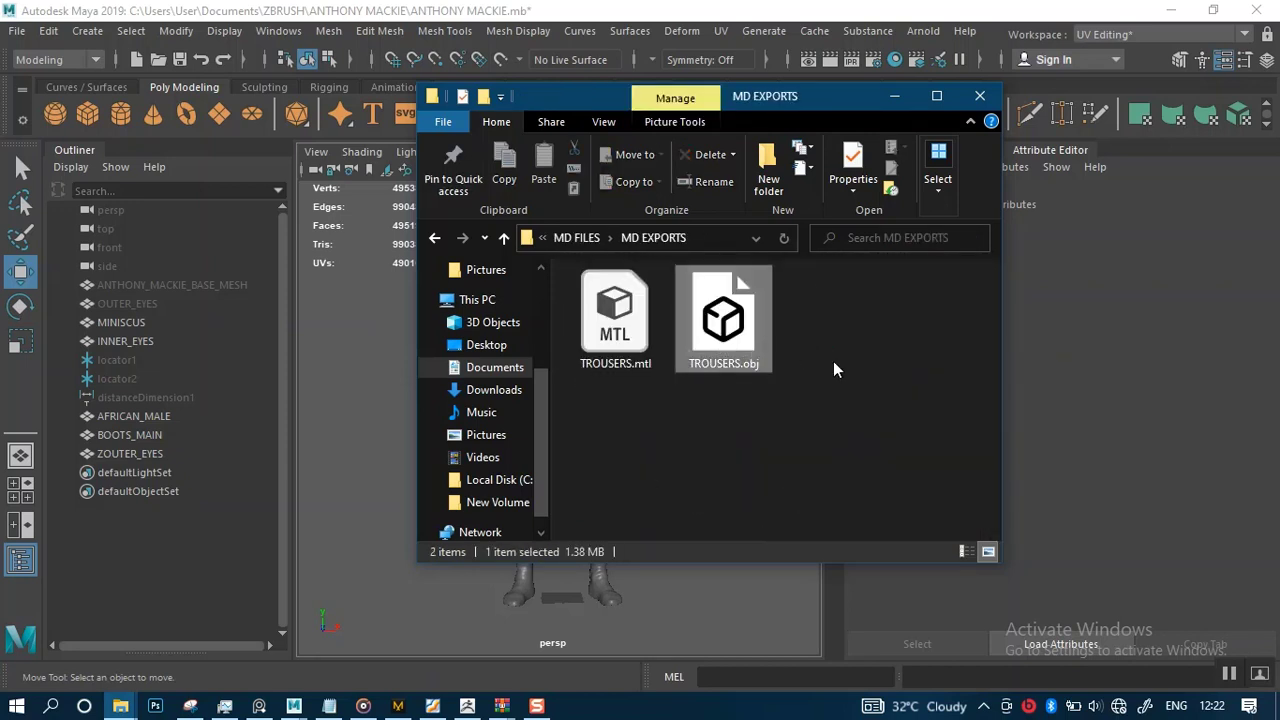
{"action": "left_click_drag", "start_coordinate": [738, 335], "coordinate": [528, 620]}
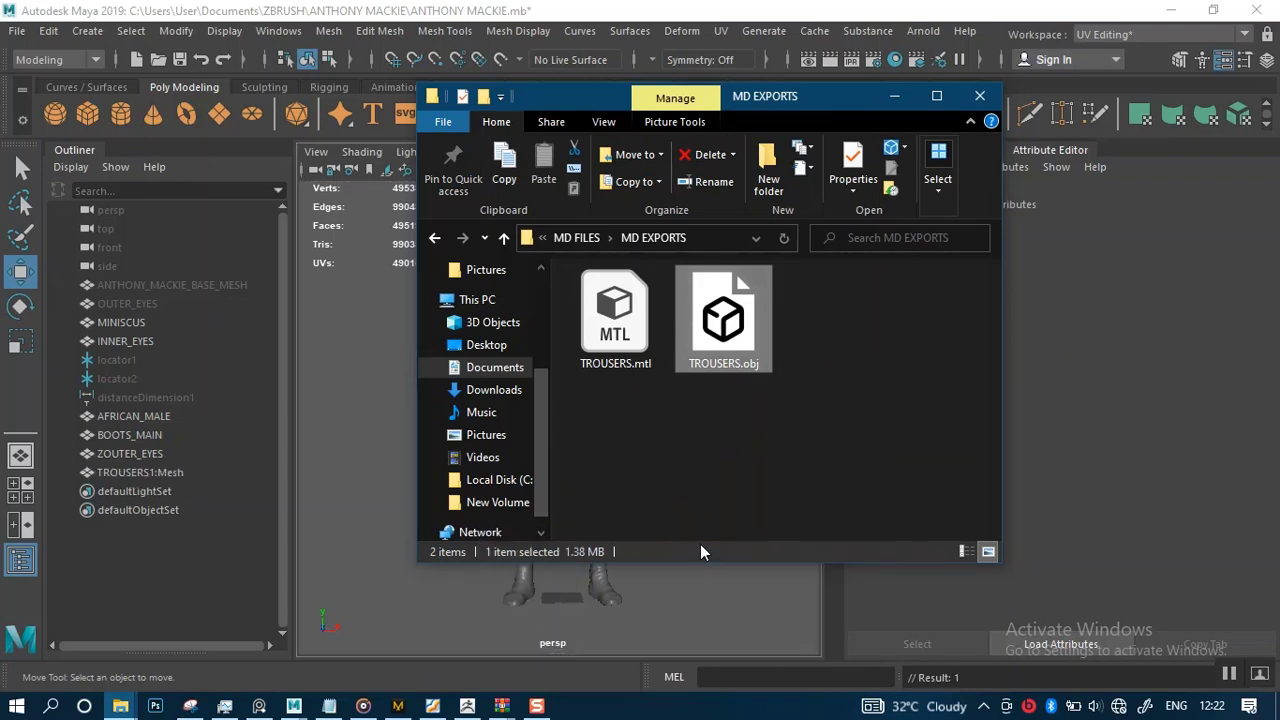
Minimize Explorer and orbit around TROUSERS1:Mesh fitted on the body model
{"action": "left_click", "coordinate": [894, 97]}
{"action": "right_click_drag", "start_coordinate": [640, 463], "coordinate": [709, 606], "text": "alt"}
{"action": "left_click_drag", "start_coordinate": [709, 606], "coordinate": [660, 470], "text": "alt"}
{"action": "left_click_drag", "start_coordinate": [380, 467], "coordinate": [646, 414], "text": "alt"}
{"action": "left_click_drag", "start_coordinate": [510, 380], "coordinate": [593, 405], "text": "alt"}
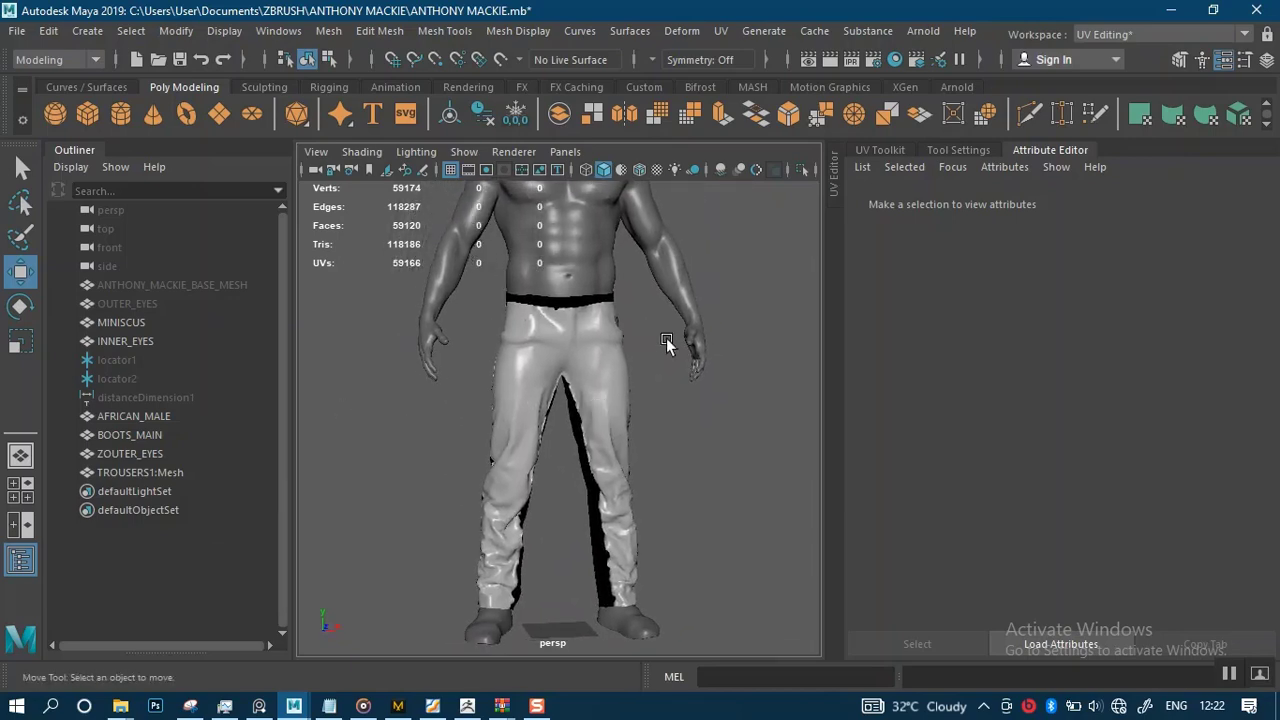